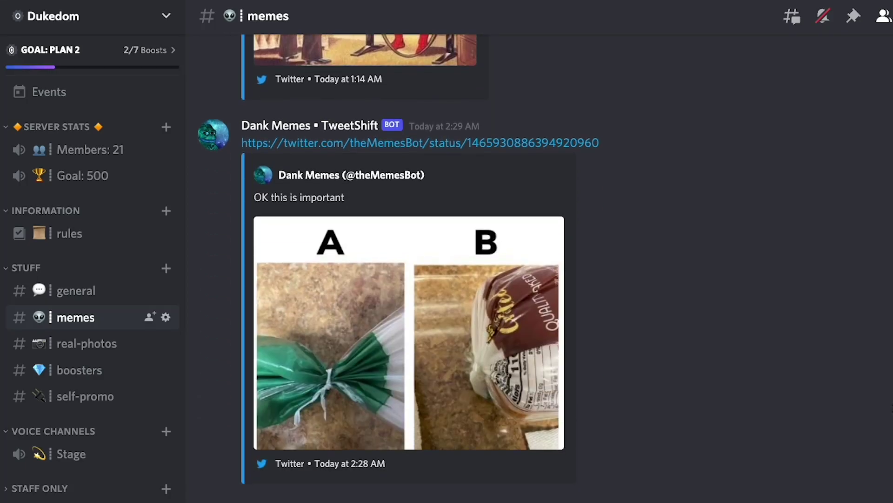
# Scroll through the Dukedom #memes channel's TweetShift posts of Dank Memes tweets.
pyautogui.scroll(-7, 890, 407)
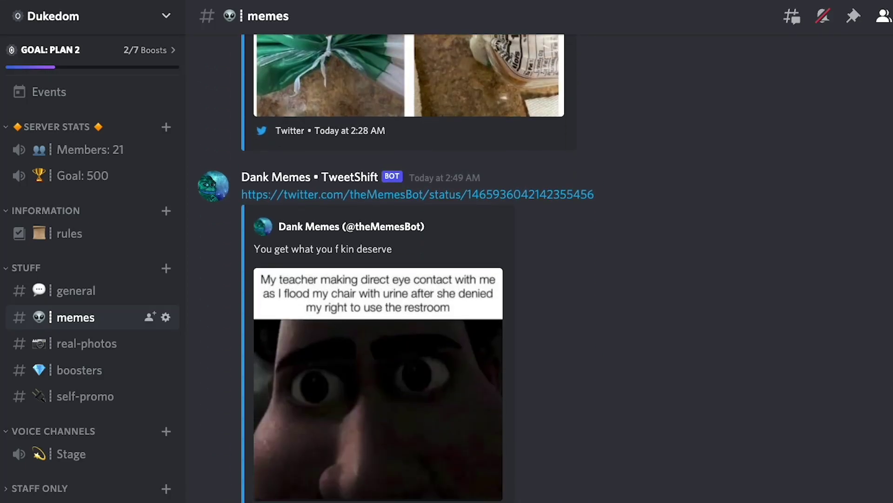
pyautogui.scroll(-5, 545, 268)
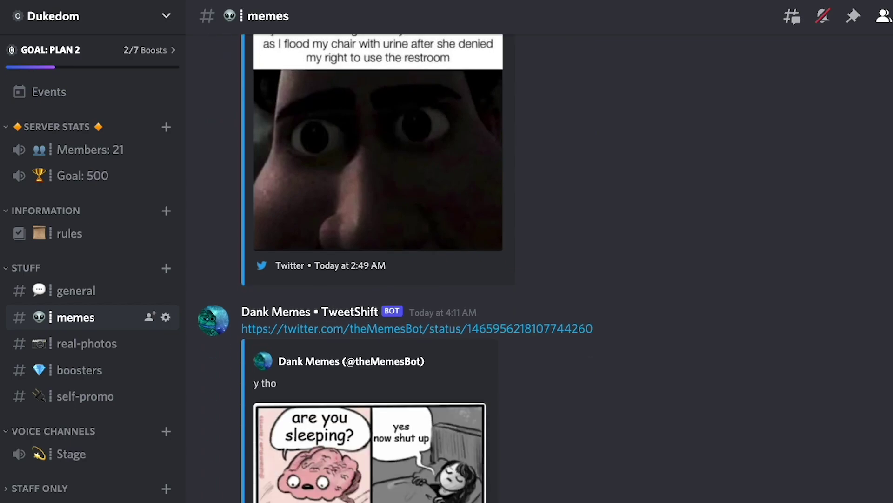
pyautogui.scroll(-8, 540, 268)
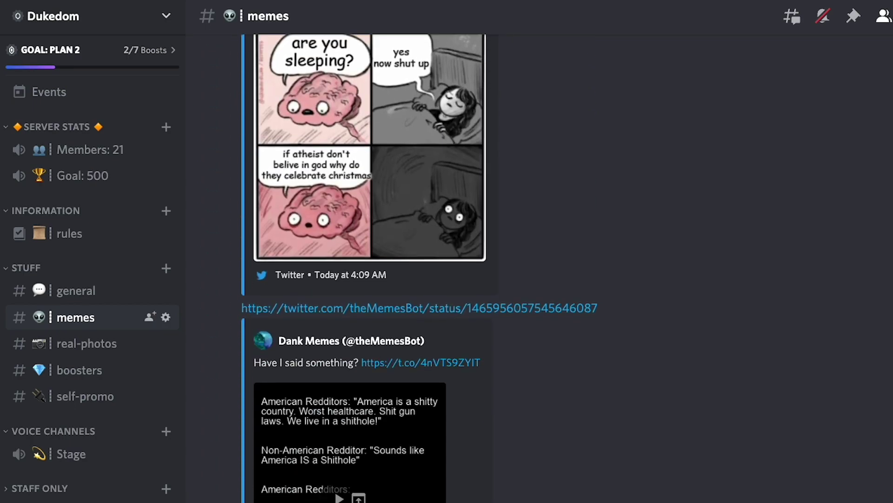
pyautogui.scroll(-10, 539, 268)
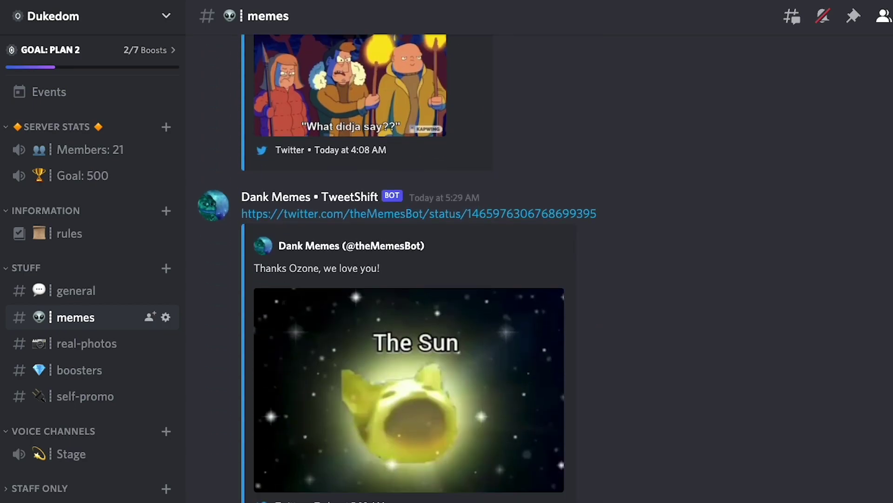
pyautogui.scroll(-9, 540, 268)
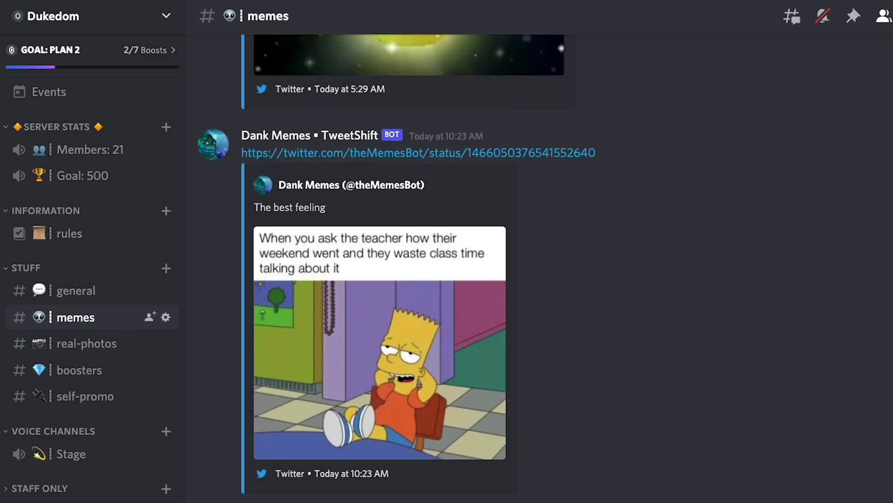
pyautogui.scroll(-5, 540, 269)
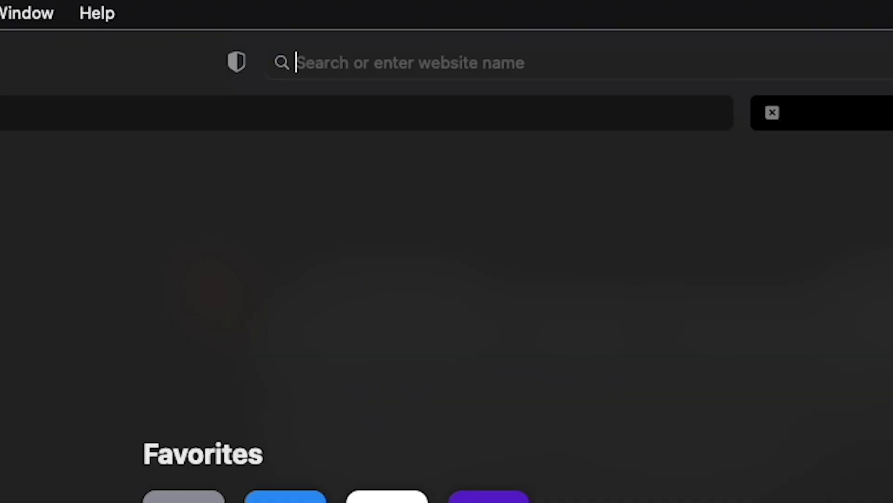
# Load tweetshift.com and invite the TweetShift bot to the test server, authorizing its permissions.
pyautogui.write('tweetshift.')
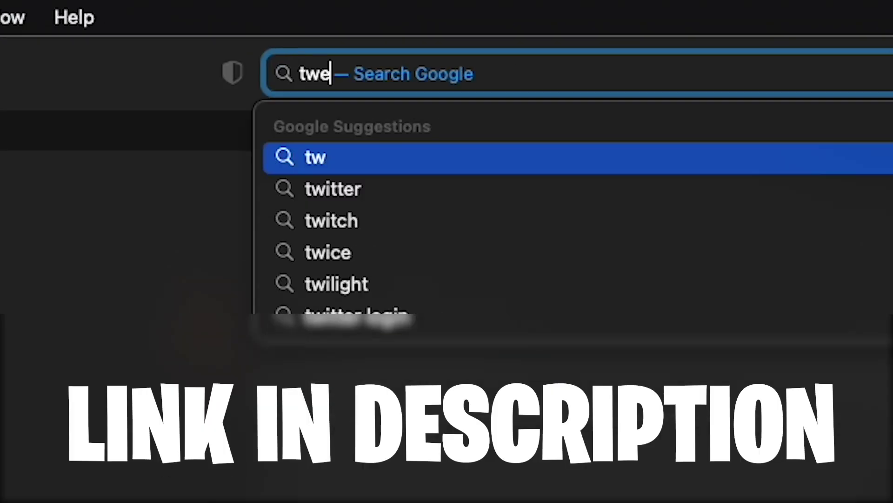
pyautogui.write('com')
pyautogui.press('Return')
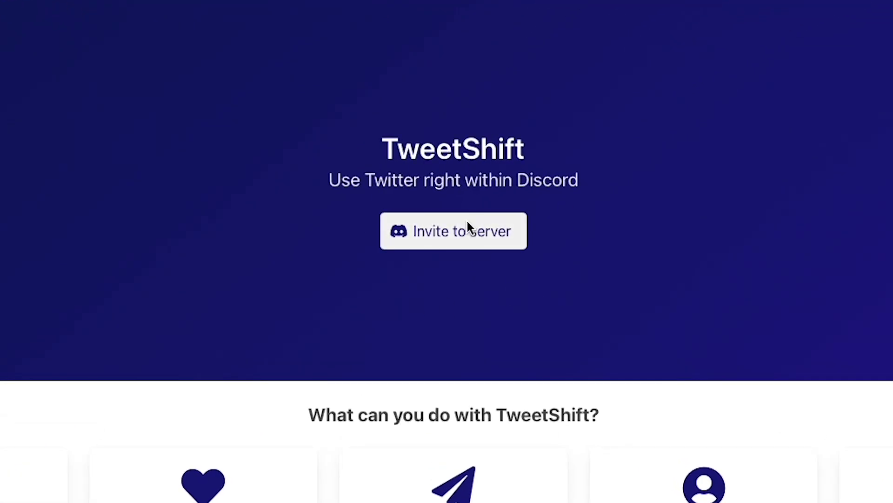
pyautogui.click(451, 241)
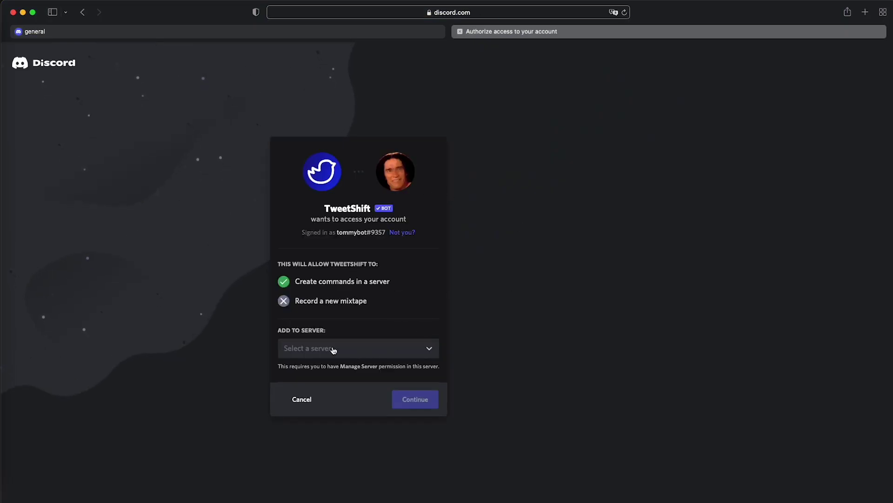
pyautogui.click(388, 352)
pyautogui.click(309, 370)
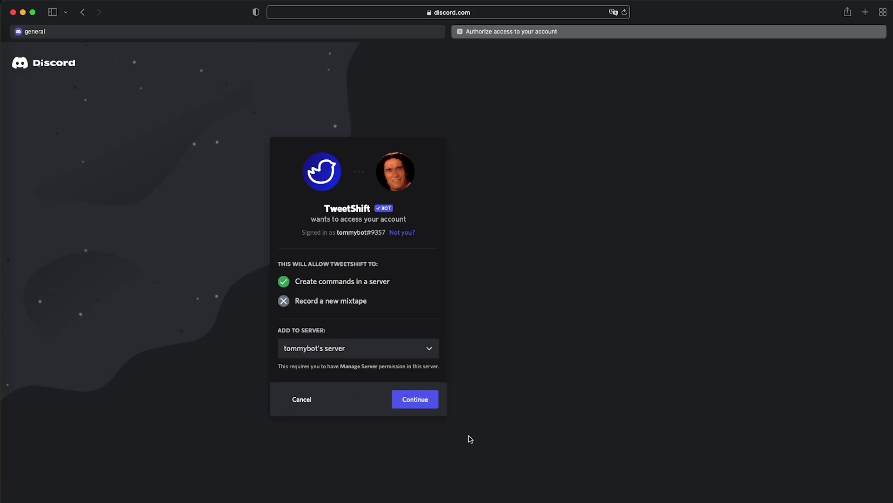
pyautogui.click(417, 403)
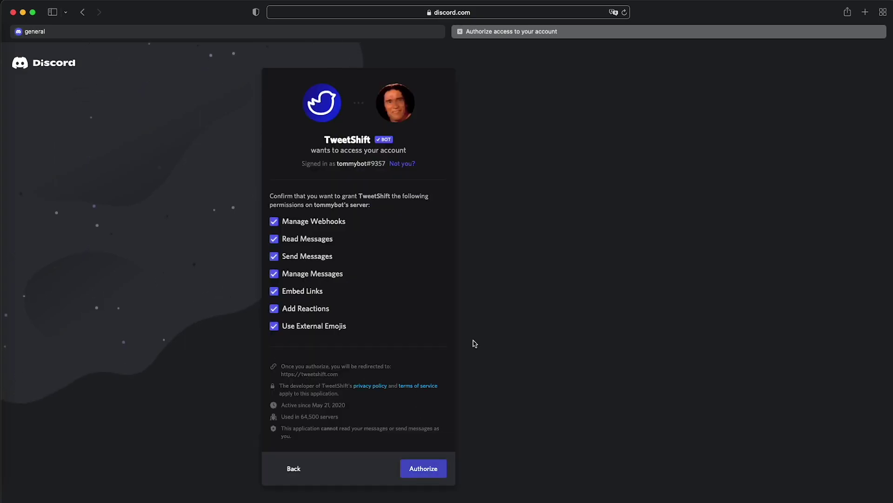
pyautogui.click(430, 474)
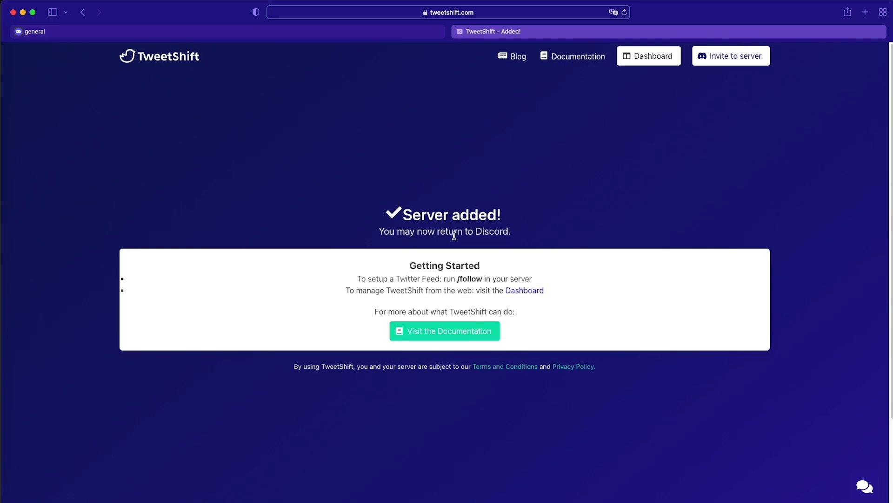
# Return to the general channel and check the TweetShift bot's member profile.
pyautogui.click(254, 33)
pyautogui.click(804, 136)
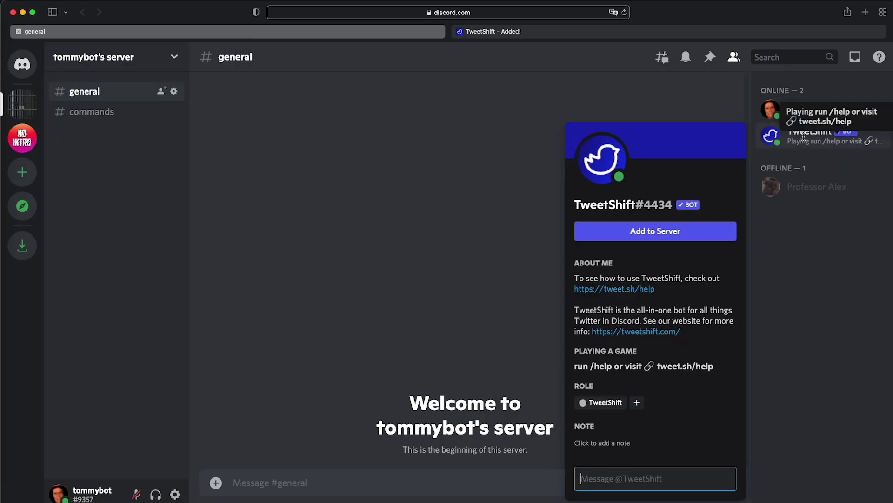
pyautogui.click(816, 360)
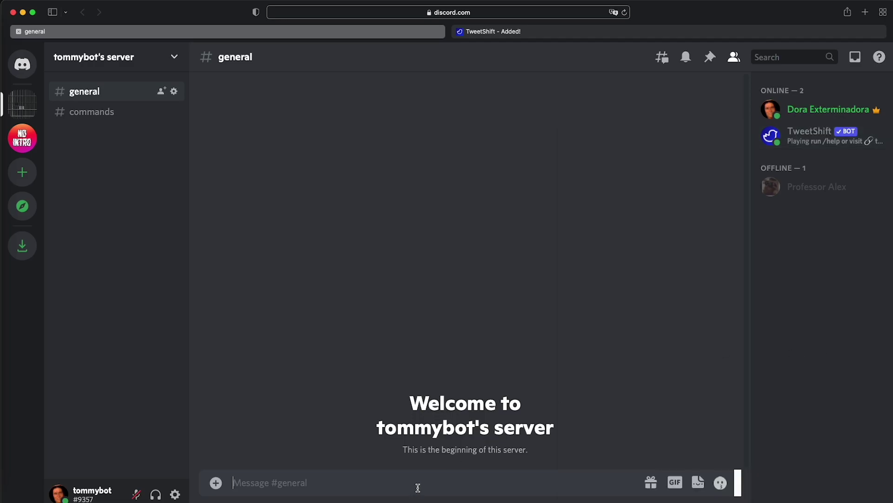
# Create a new text channel named 'tweets' from the channel list.
pyautogui.rightClick(99, 165)
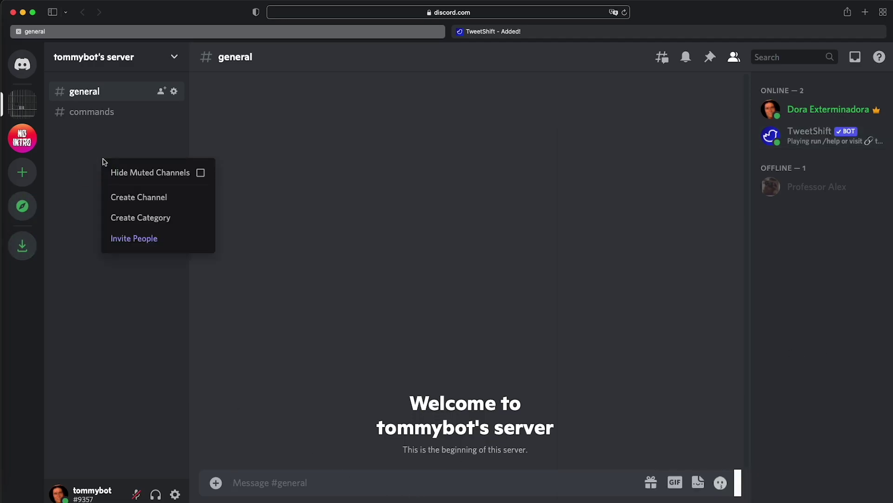
pyautogui.click(143, 196)
pyautogui.write('tweets')
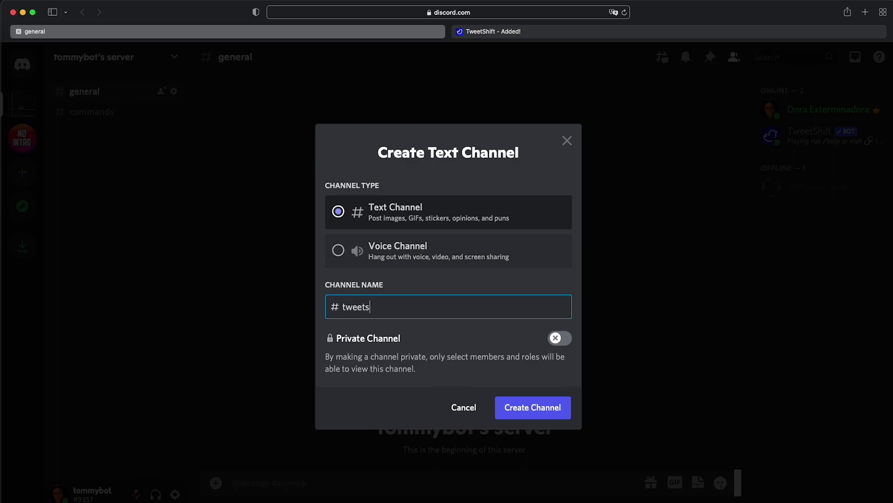
pyautogui.press('Return')
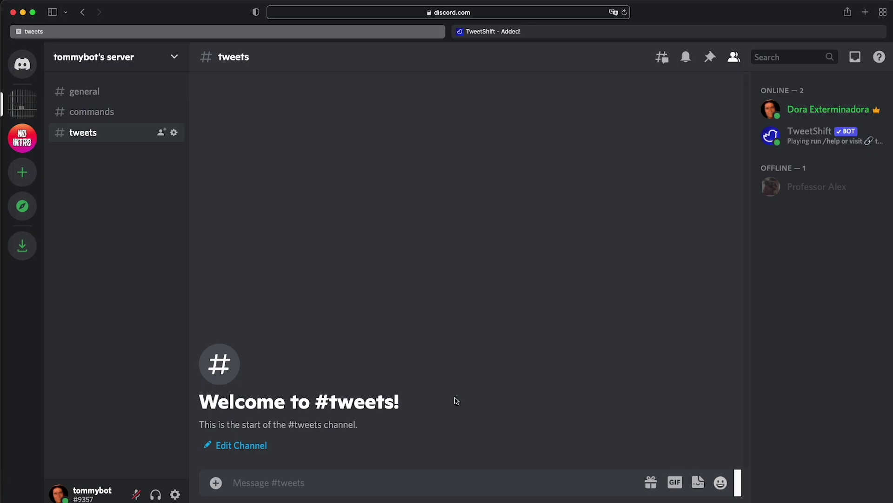
# Authorize the TweetShift dashboard, select the test server and open its Twitter Feeds page.
pyautogui.click(530, 36)
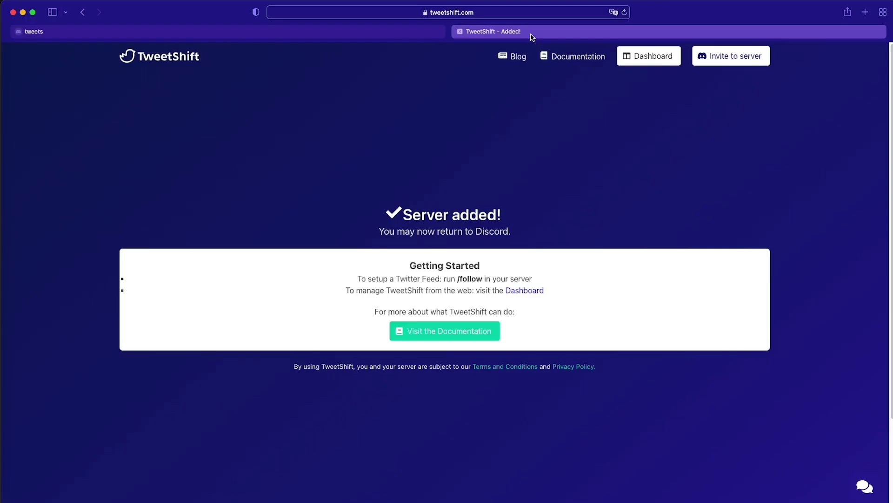
pyautogui.click(645, 58)
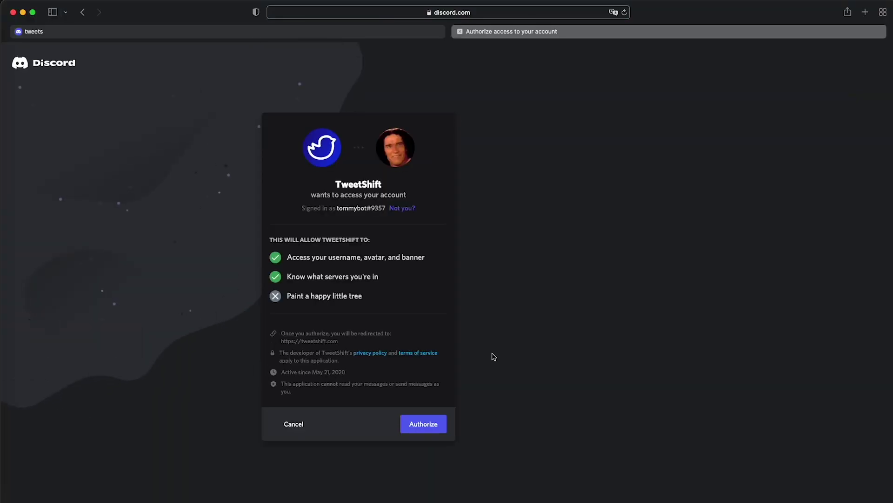
pyautogui.click(430, 423)
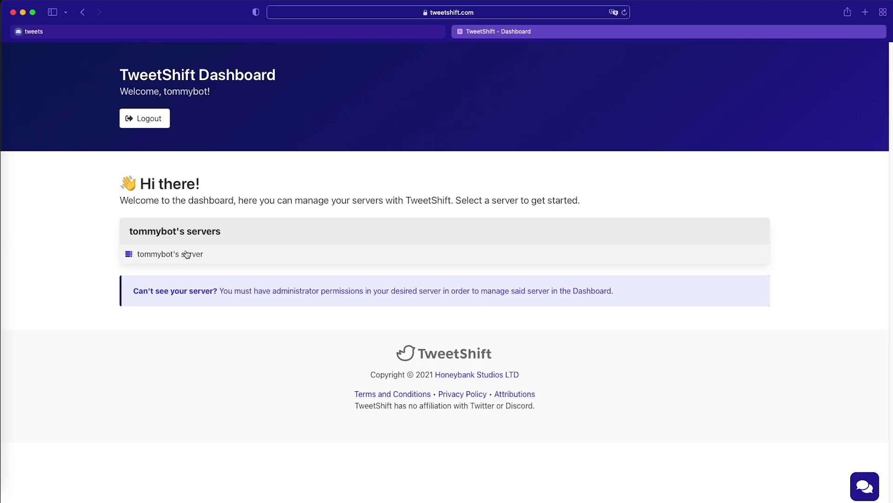
pyautogui.click(163, 255)
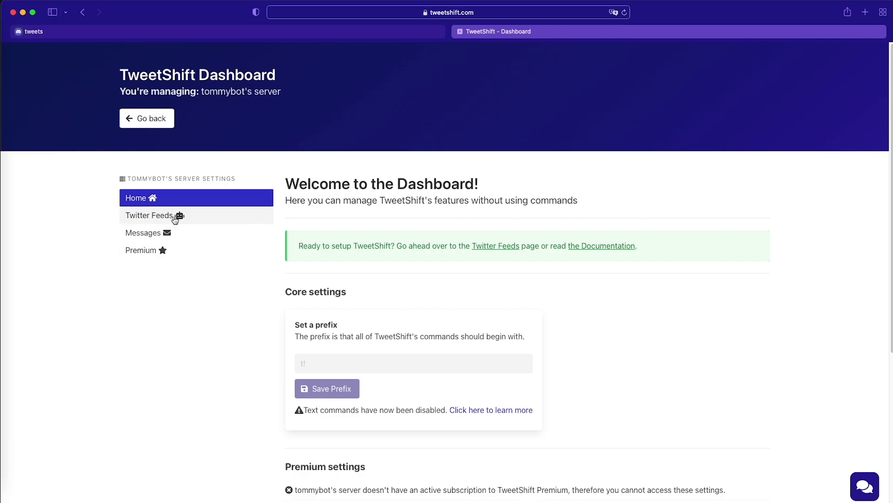
pyautogui.click(175, 218)
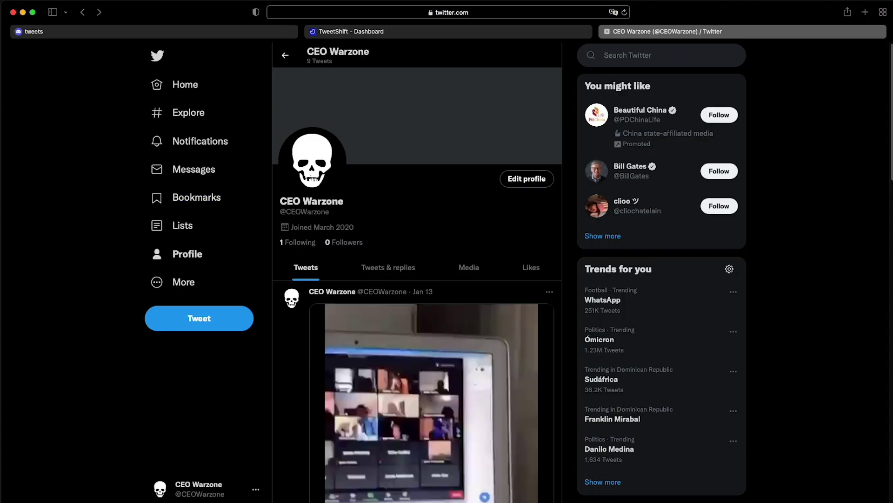
# Copy the CEOWarzone handle from Twitter and paste it into the feed's account field.
pyautogui.doubleClick(326, 211)
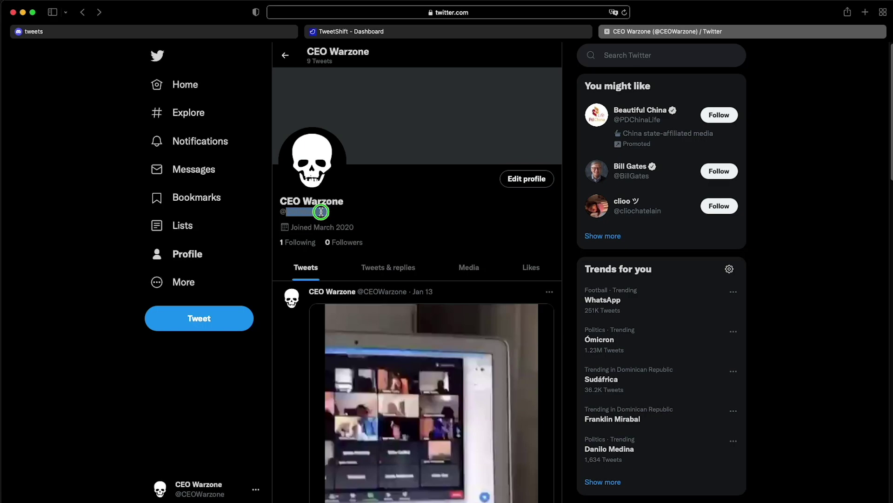
pyautogui.rightClick(322, 212)
pyautogui.click(359, 244)
pyautogui.click(403, 32)
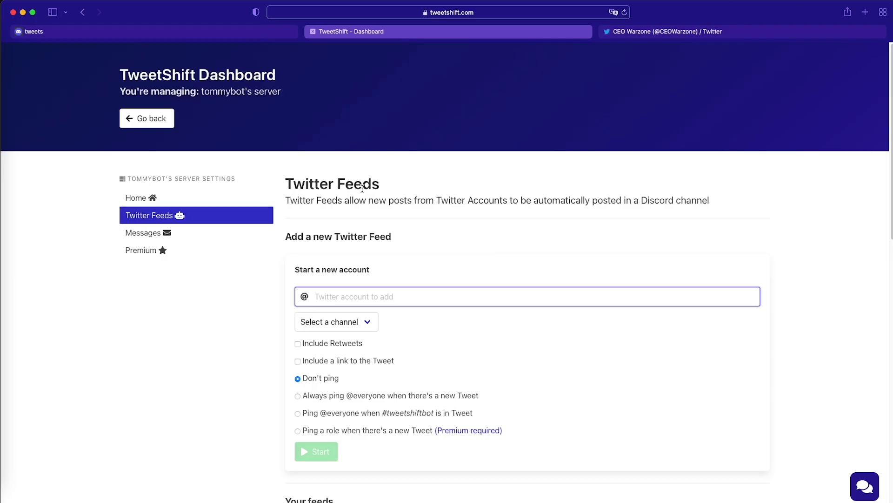
pyautogui.rightClick(333, 296)
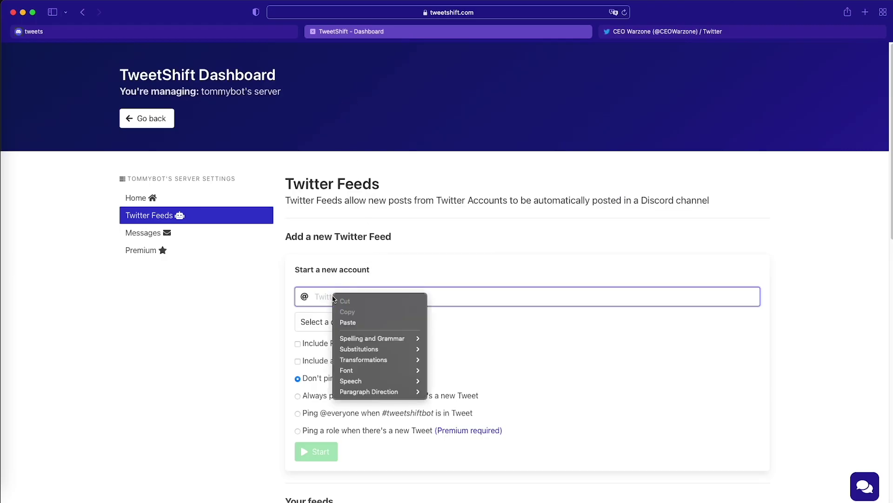
pyautogui.click(351, 323)
pyautogui.press('Tab')
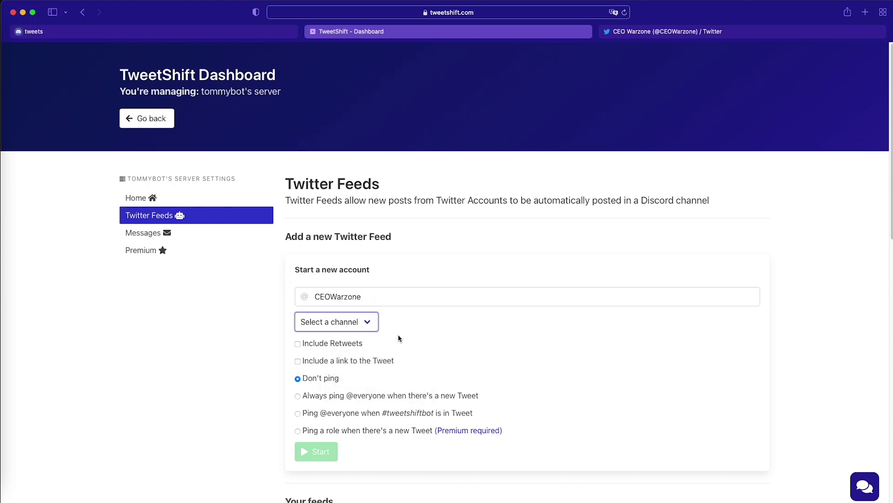
# Choose #tweets as the feed's channel and start the CEOWarzone feed.
pyautogui.click(366, 326)
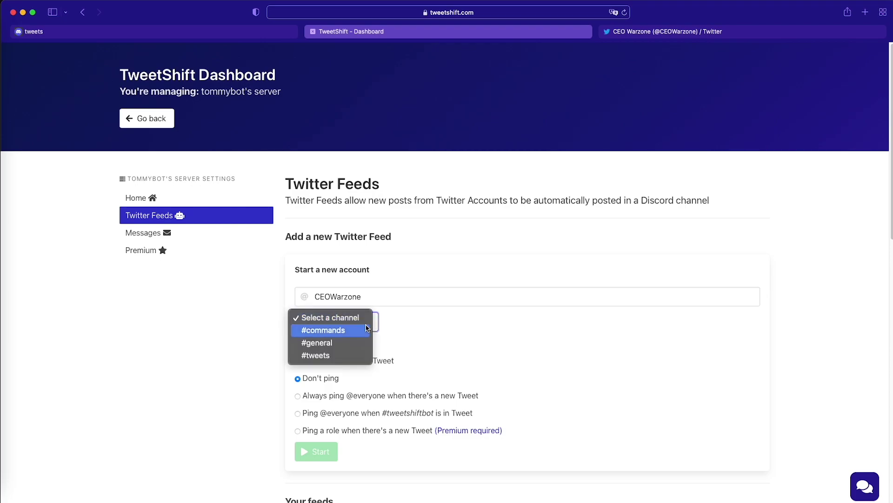
pyautogui.click(330, 357)
pyautogui.scroll(-3, 511, 361)
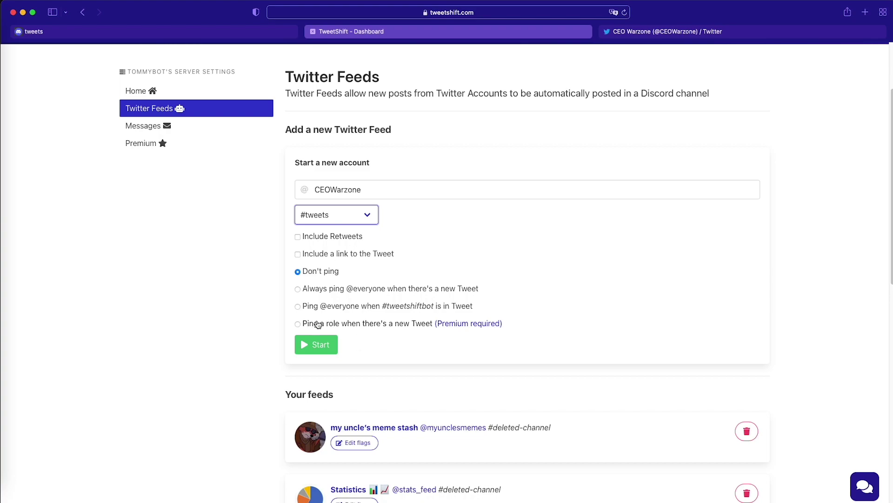
pyautogui.click(322, 348)
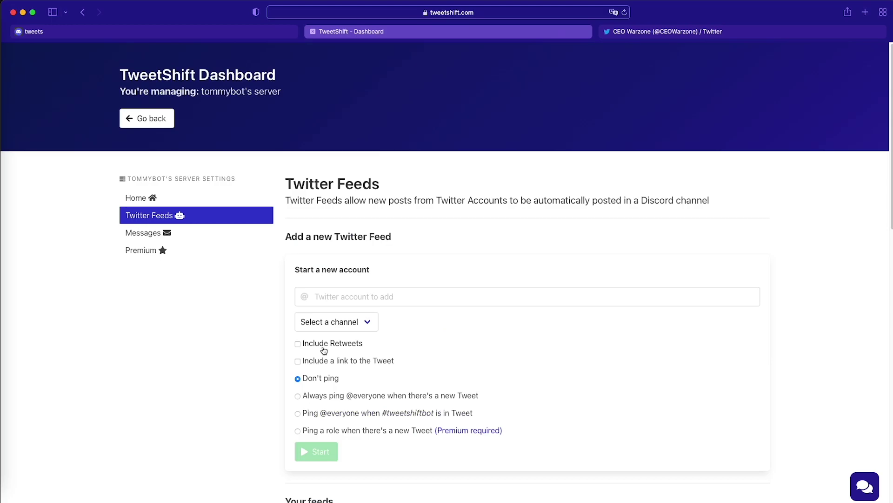
pyautogui.scroll(-5, 781, 248)
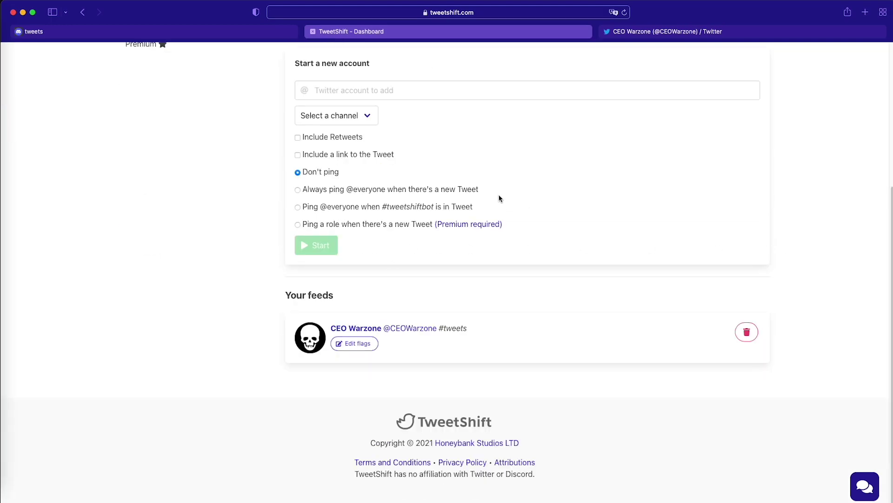
# Compose a tweet reading 'Supppppppppppppp' on the CEO Warzone Twitter profile.
pyautogui.click(213, 32)
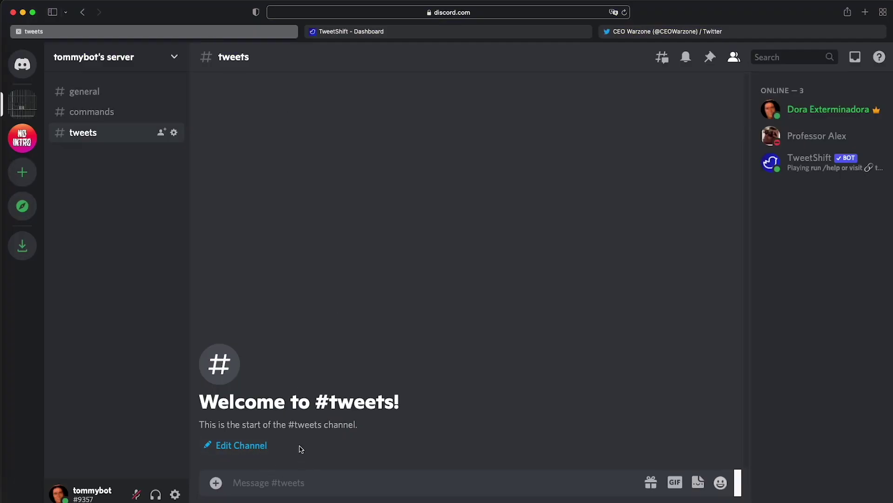
pyautogui.click(641, 31)
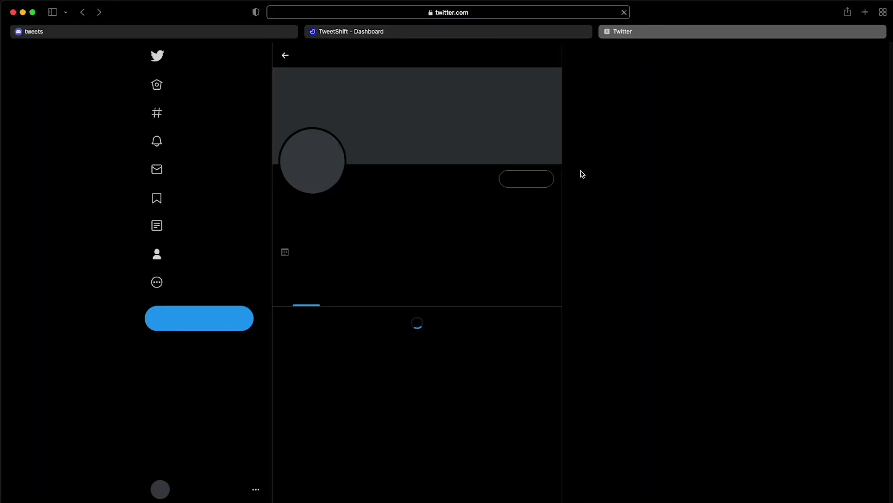
pyautogui.click(224, 319)
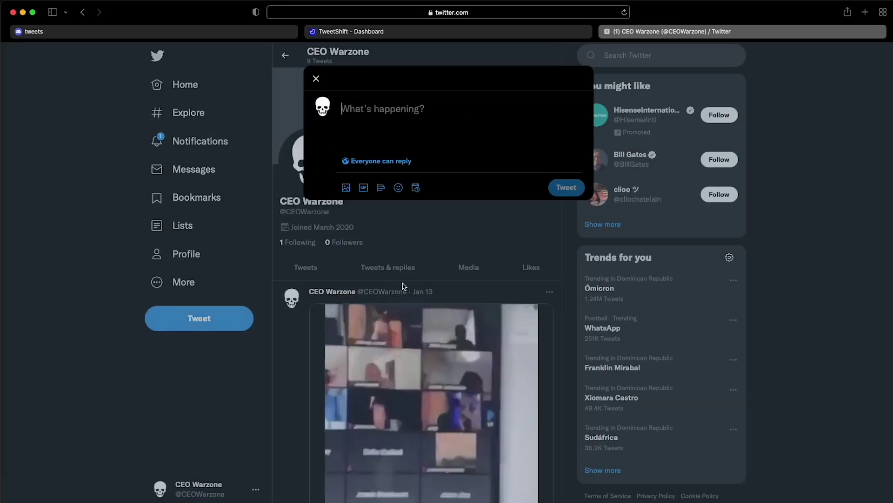
pyautogui.write('Suppppp')
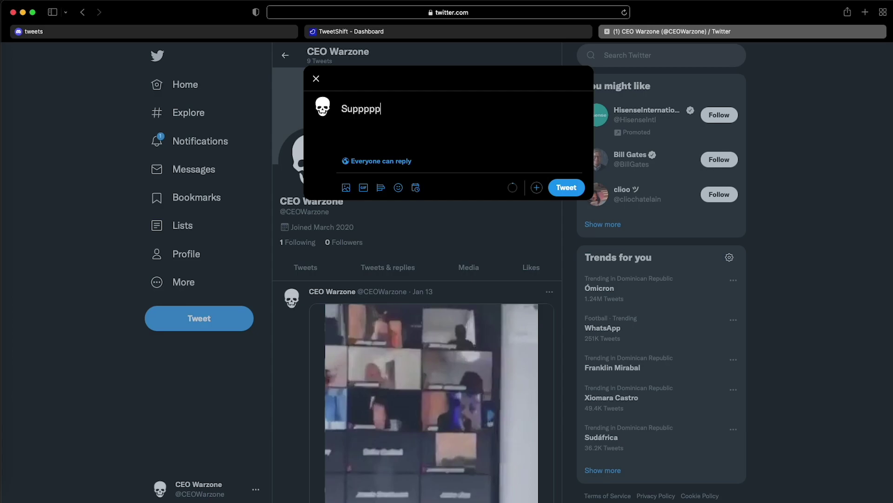
pyautogui.write('ppppppppp')
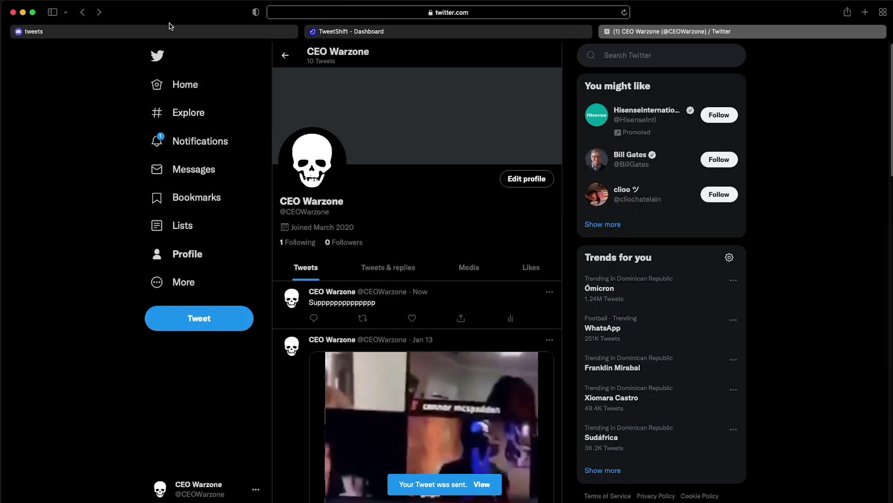
# View the bot-relayed 'Supppppppppppppp' tweet in #tweets and highlight part of its text.
pyautogui.click(165, 30)
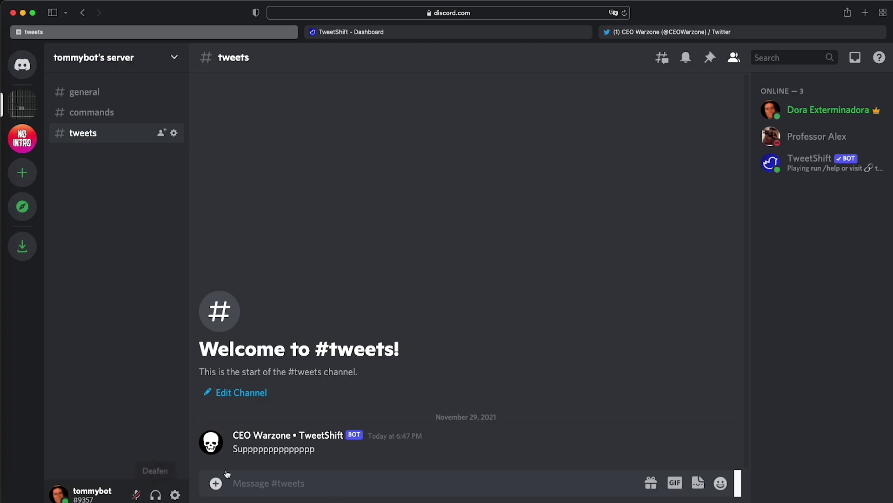
pyautogui.moveTo(253, 449); pyautogui.dragTo(306, 451)
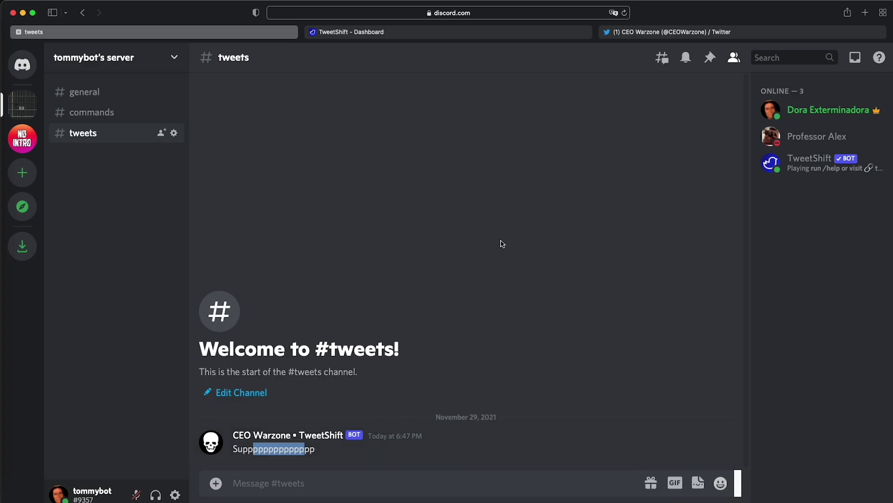
# Return to the TweetShift dashboard and reload the Twitter Feeds page.
pyautogui.click(529, 40)
pyautogui.scroll(-5, 337, 277)
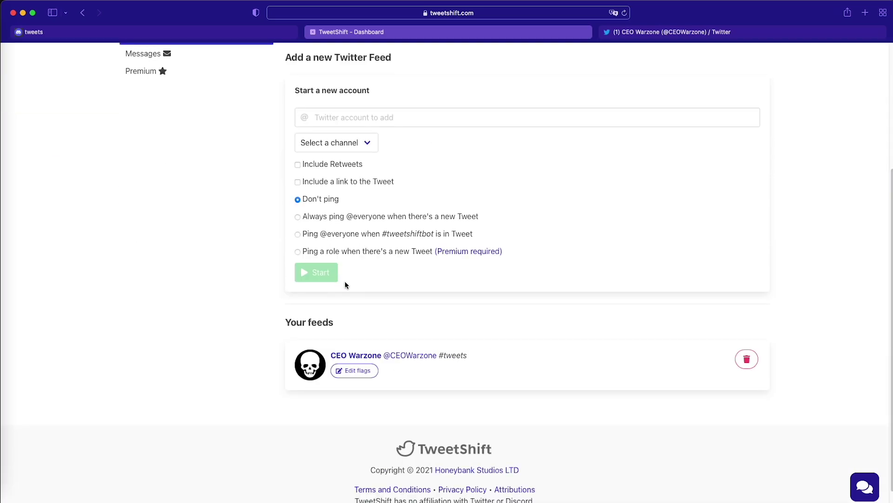
pyautogui.scroll(3, 325, 347)
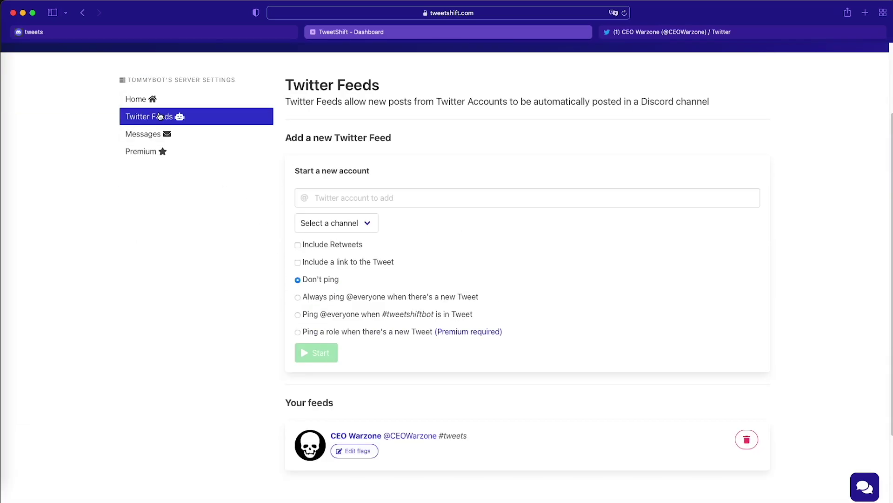
pyautogui.click(179, 118)
pyautogui.scroll(-5, 335, 438)
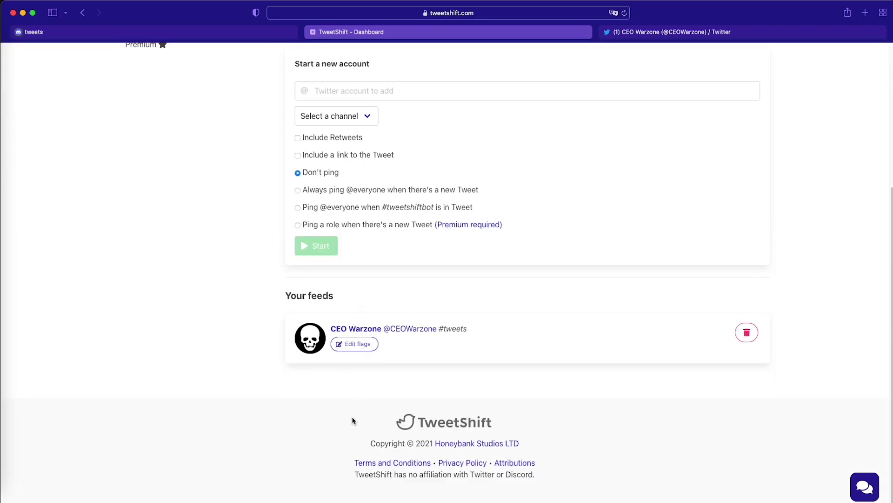
# Turn on Include Retweets and Include a link/embed for the CEO Warzone feed, then post the second tweet.
pyautogui.click(355, 345)
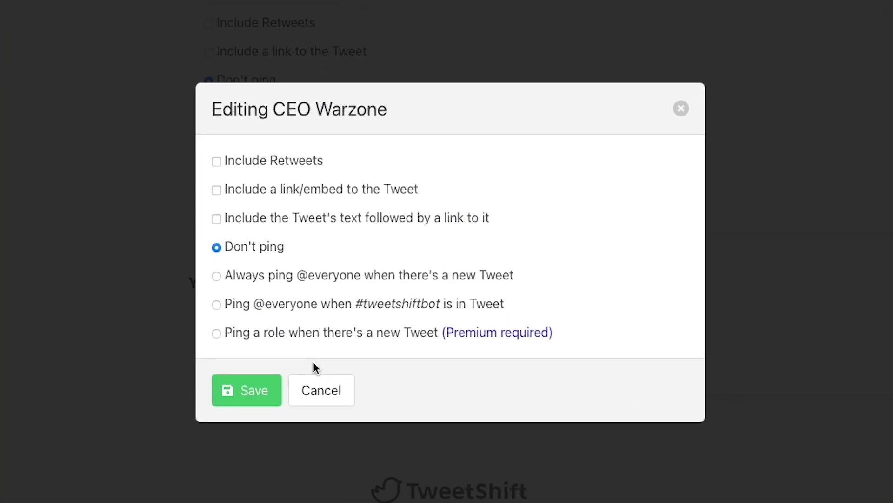
pyautogui.click(302, 163)
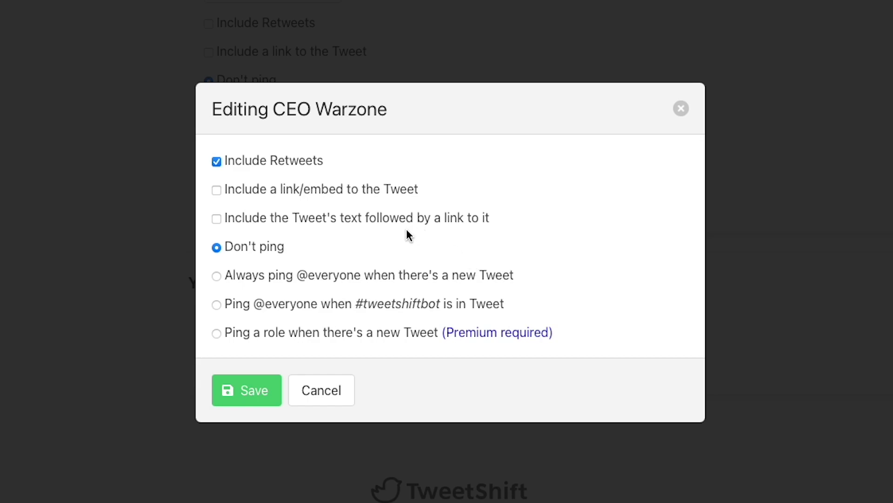
pyautogui.click(357, 190)
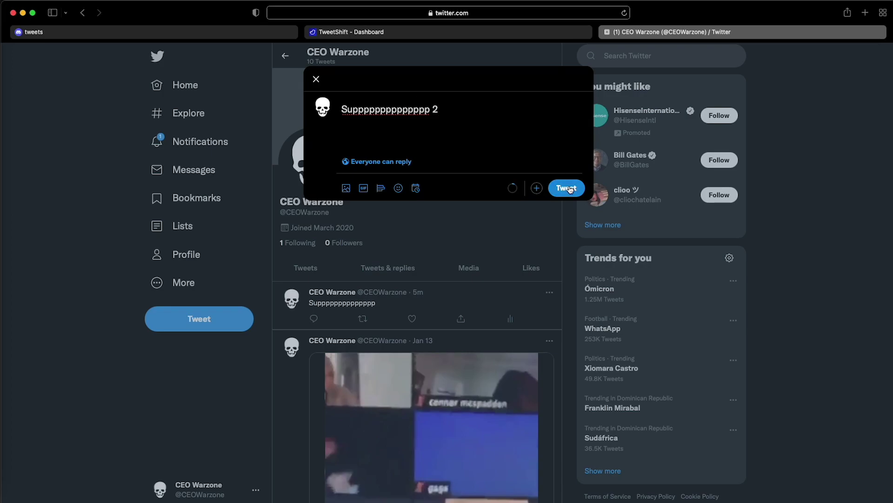
pyautogui.click(568, 188)
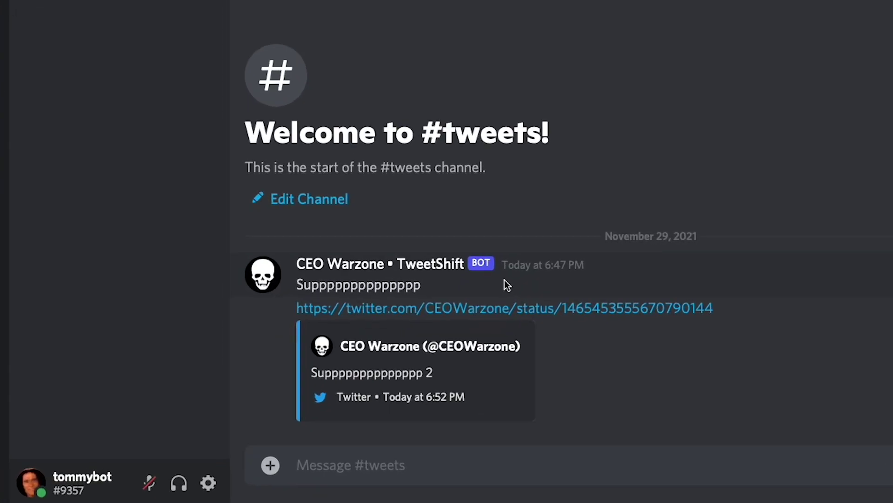
# Copy the second tweet's link from the bot message and send it as a message in #tweets.
pyautogui.doubleClick(362, 268)
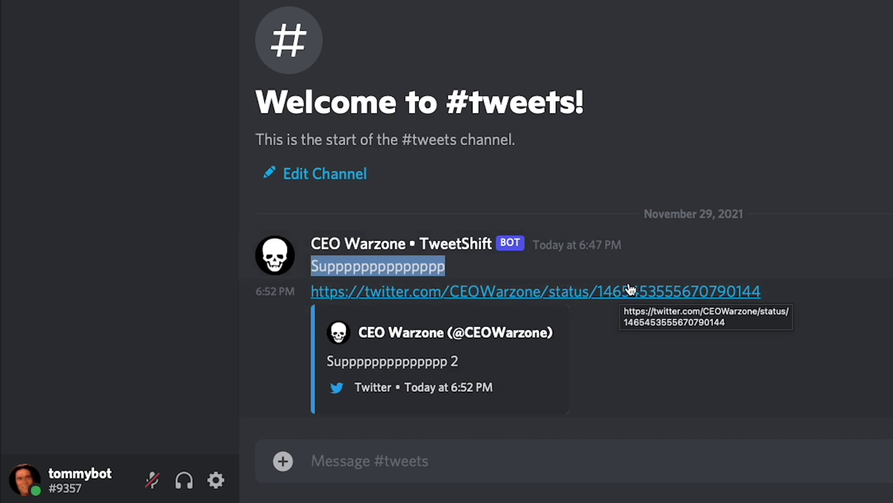
pyautogui.moveTo(789, 291); pyautogui.dragTo(313, 290)
pyautogui.hotkey('ctrl', 'c')
pyautogui.click(499, 449)
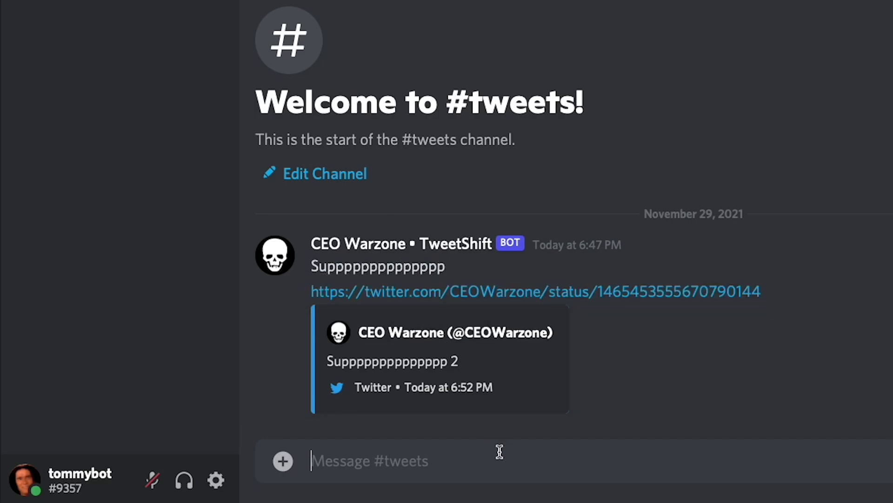
pyautogui.hotkey('ctrl', 'v')
pyautogui.press('Return')
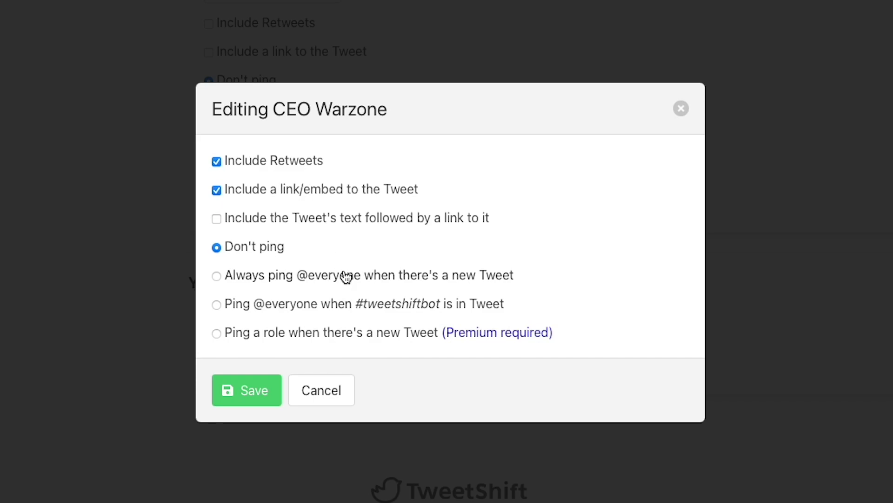
pyautogui.click(343, 273)
pyautogui.click(256, 391)
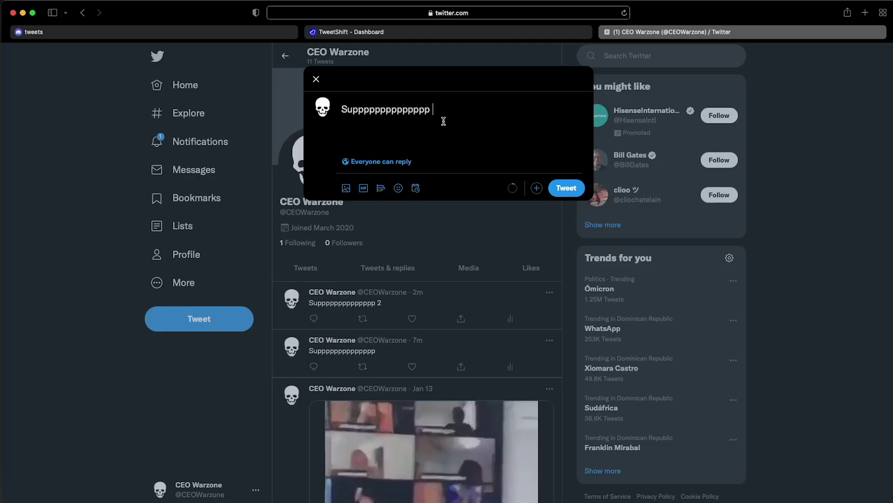
pyautogui.write('3')
pyautogui.click(556, 184)
pyautogui.press('super+1')
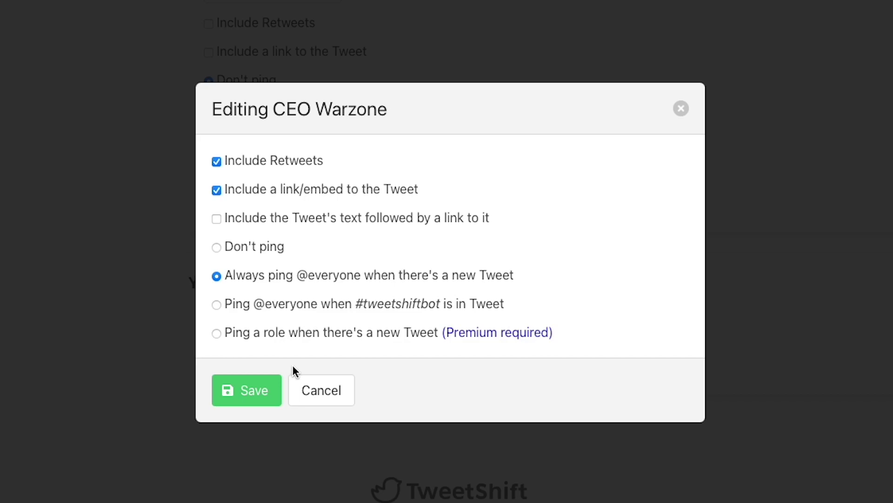
pyautogui.click(269, 305)
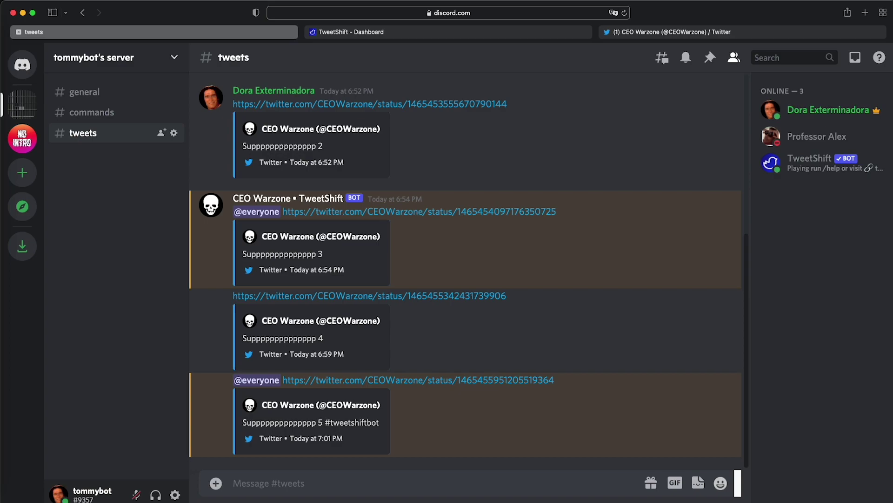
# Read through the embedded tweets 3, 4 and 5, then return to the Editing CEO Warzone dialog.
pyautogui.click(259, 341)
pyautogui.moveTo(259, 341); pyautogui.dragTo(396, 351)
pyautogui.click(335, 335)
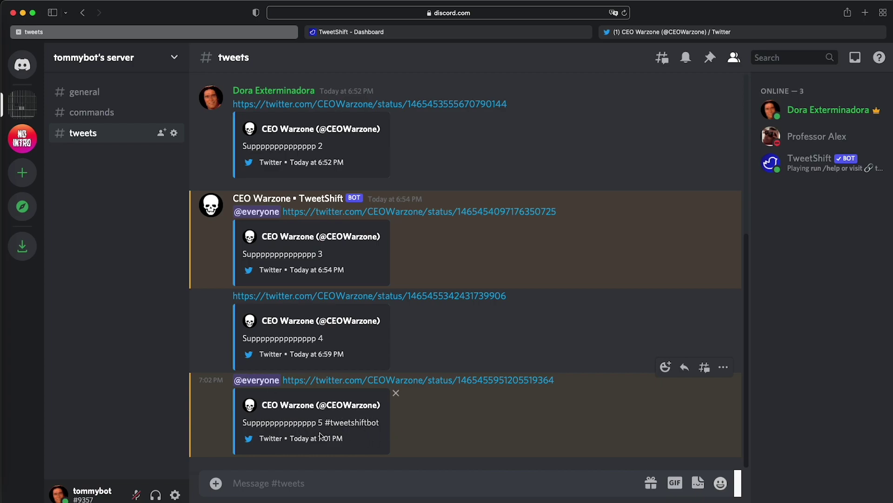
pyautogui.moveTo(317, 423); pyautogui.dragTo(307, 423)
pyautogui.click(396, 32)
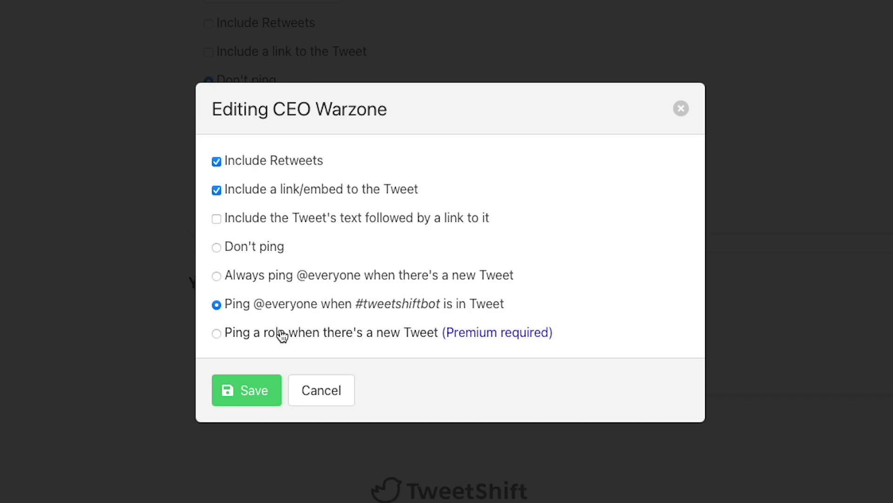
pyautogui.click(283, 333)
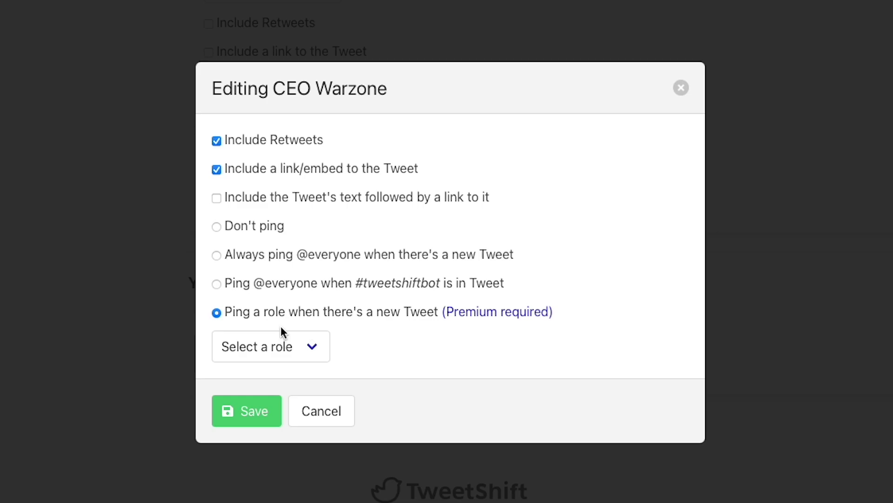
pyautogui.click(289, 345)
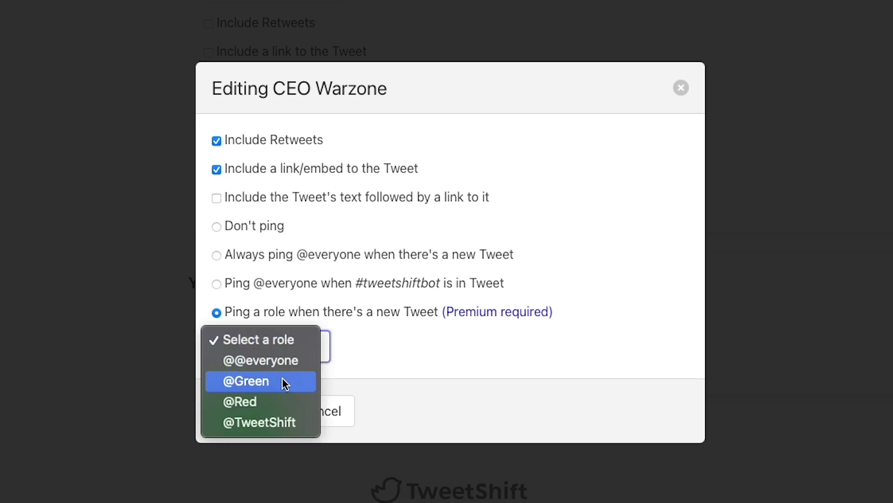
pyautogui.click(279, 384)
pyautogui.click(259, 413)
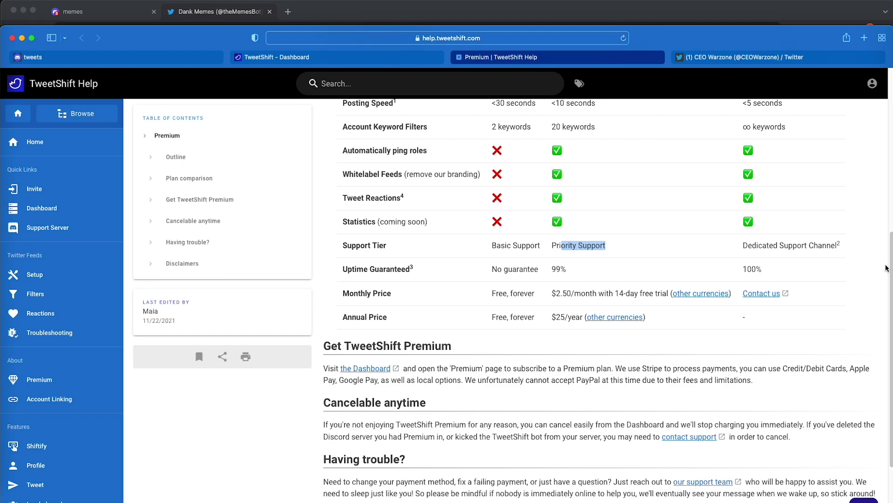
# Scroll through the Free, Premium and Enterprise plan comparison on the Premium help page.
pyautogui.moveTo(887, 269); pyautogui.dragTo(890, 217)
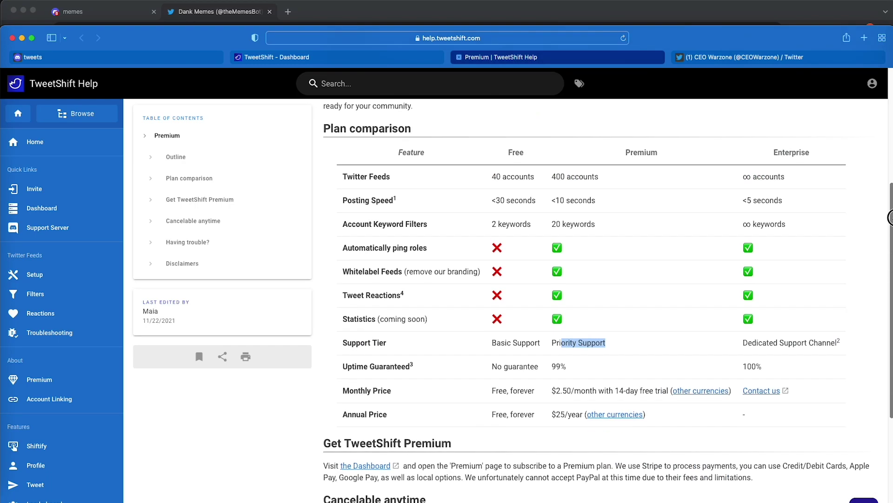
pyautogui.scroll(3, 890, 217)
# Start the Premium Monthly free trial from the dashboard's Premium page and continue in US Dollars.
pyautogui.click(277, 57)
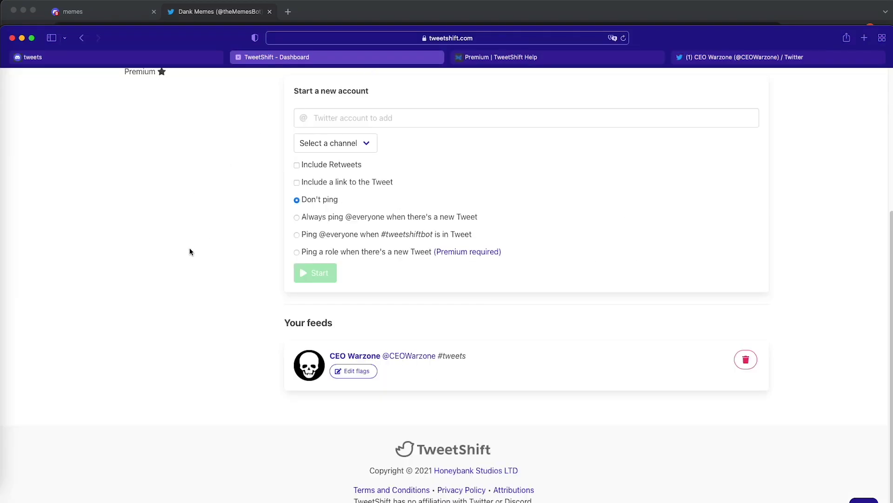
pyautogui.scroll(5, 190, 251)
pyautogui.click(145, 279)
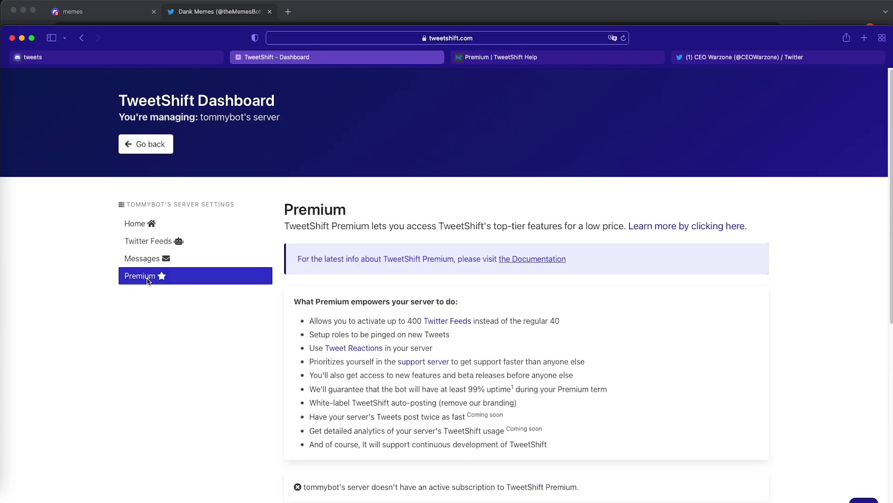
pyautogui.scroll(-2, 193, 296)
pyautogui.scroll(-6, 193, 296)
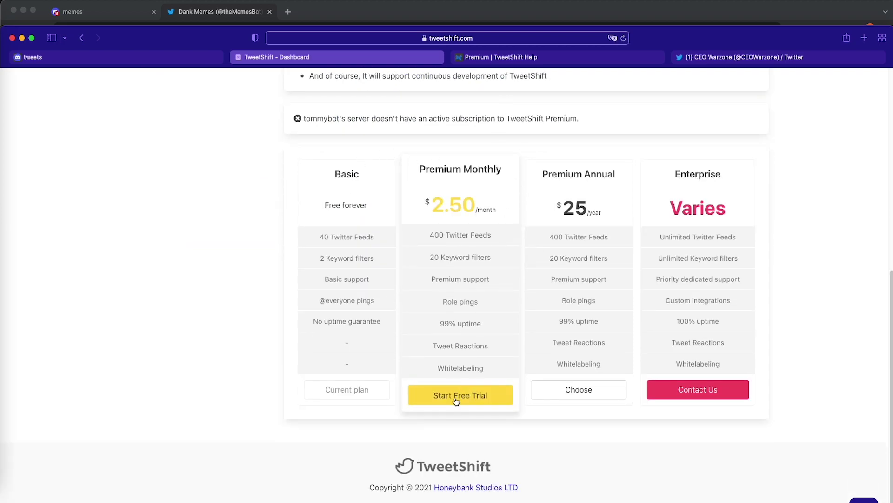
pyautogui.click(456, 399)
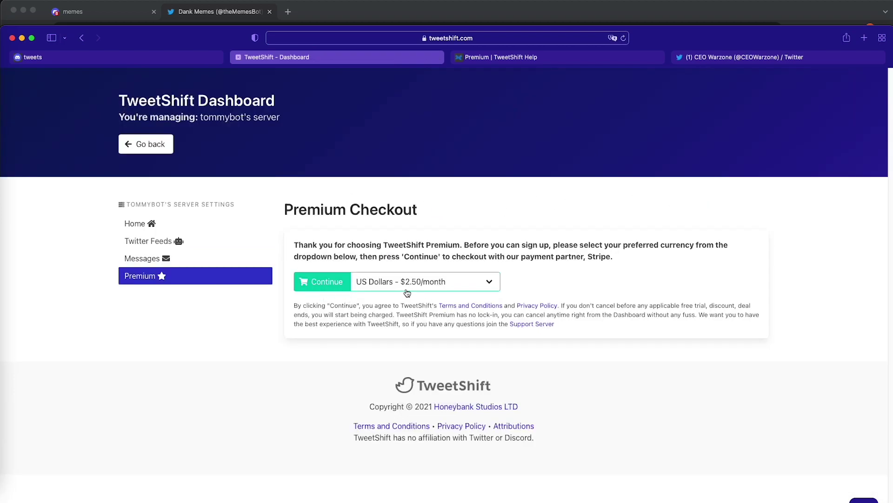
pyautogui.click(319, 282)
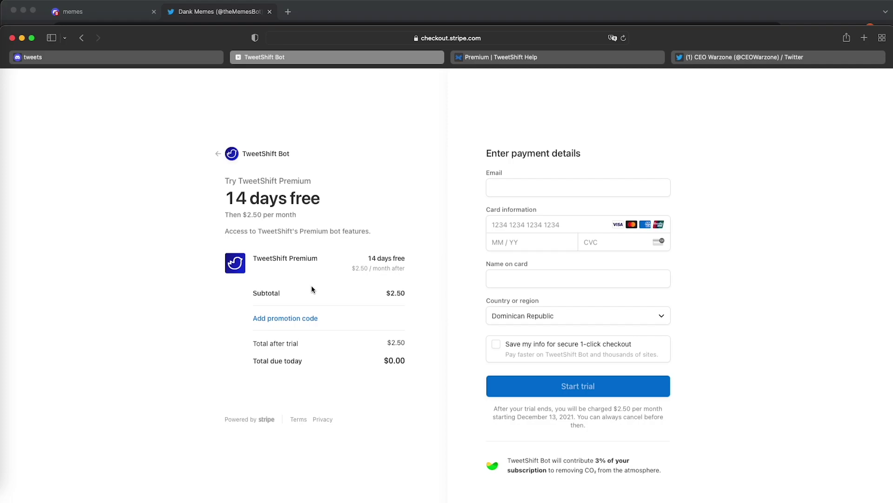
# Apply the promotion code NOINTRO for the 50% discount.
pyautogui.click(308, 319)
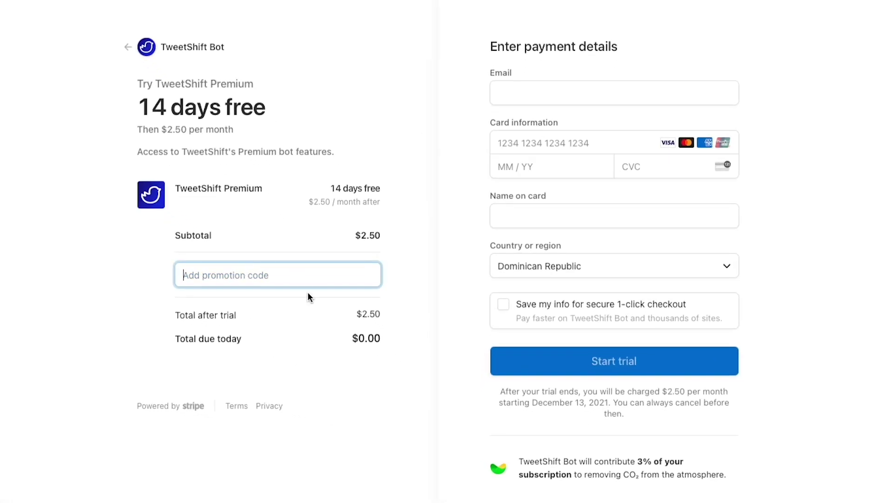
pyautogui.write('NOINTRO')
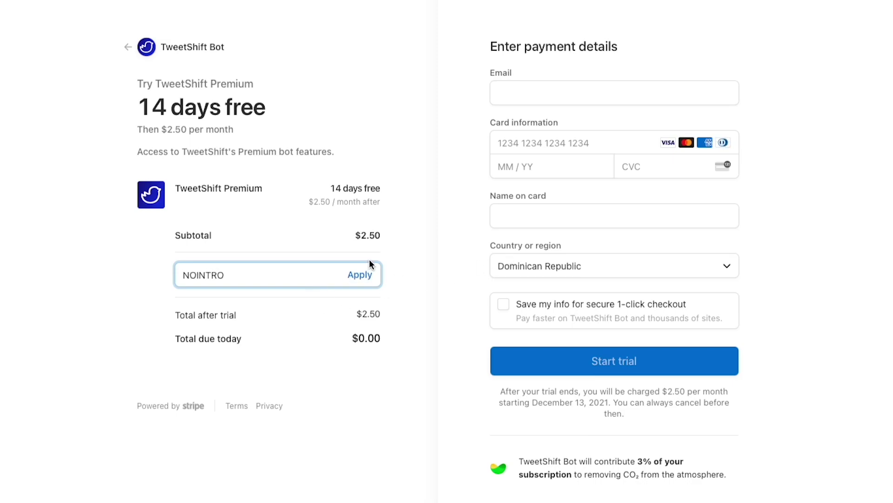
pyautogui.click(370, 275)
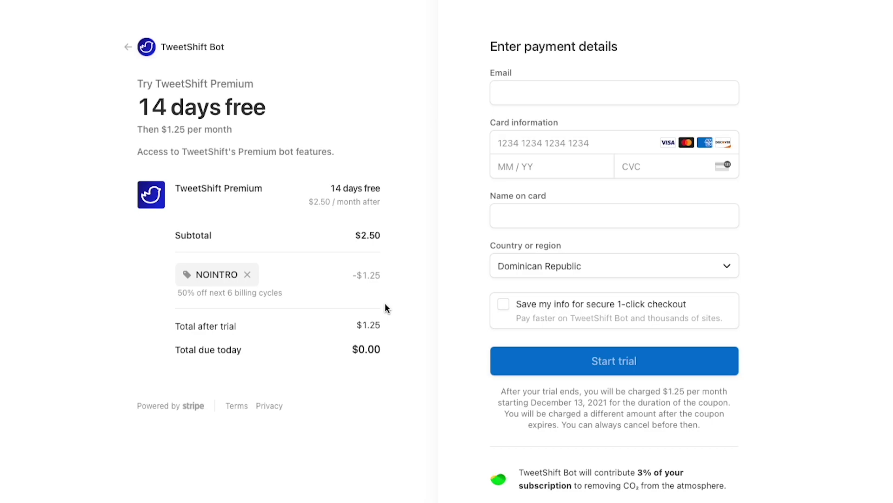
# Enter the contact e-mail, card number and cardholder's name, then start the trial.
pyautogui.click(558, 93)
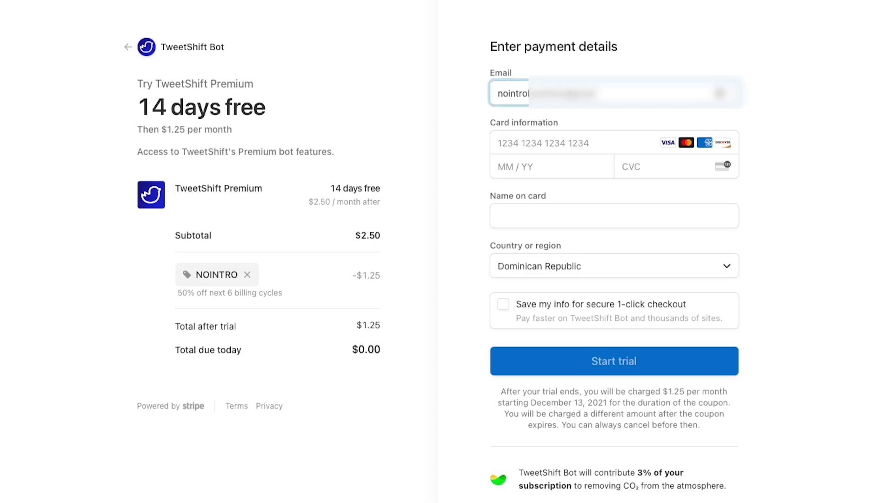
pyautogui.press('Tab')
pyautogui.write('5555 5555555544441234')
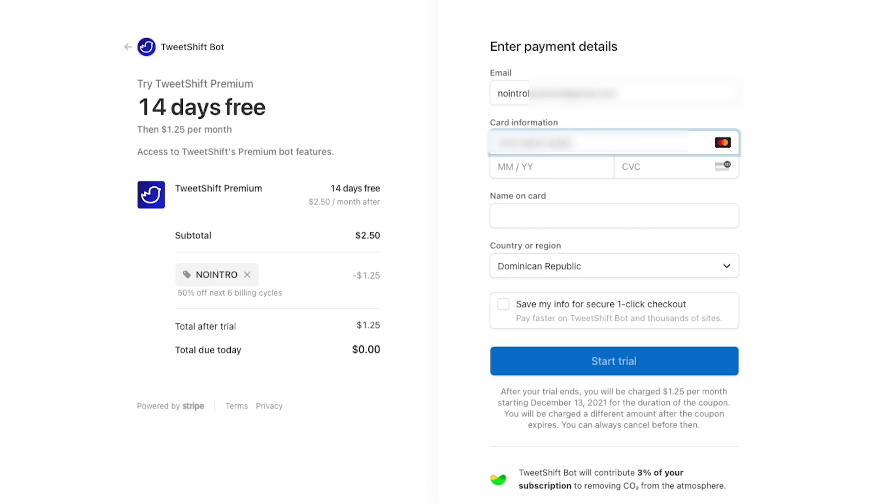
pyautogui.press('Tab')
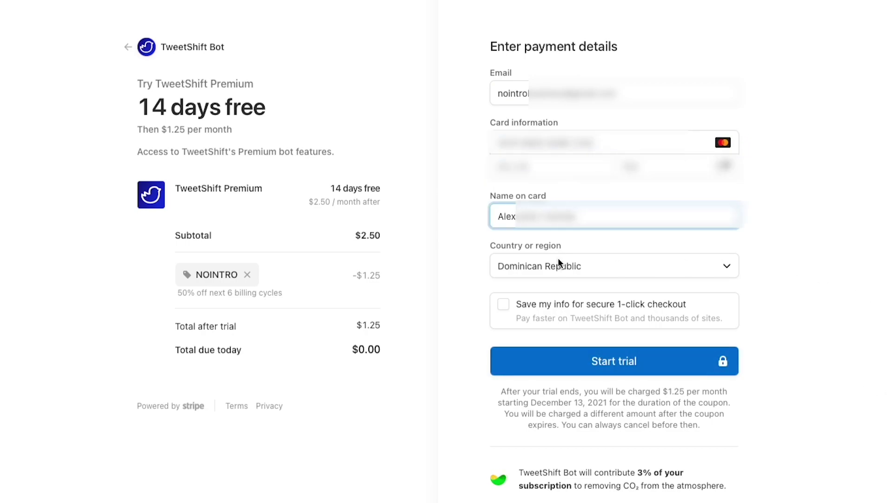
pyautogui.click(538, 353)
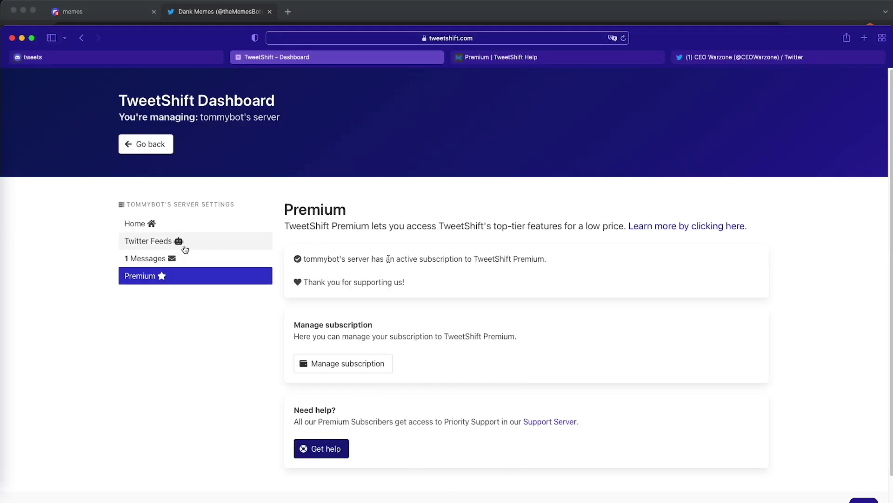
# Read the Premium subscription confirmation in Messages, then return to Twitter Feeds.
pyautogui.click(176, 247)
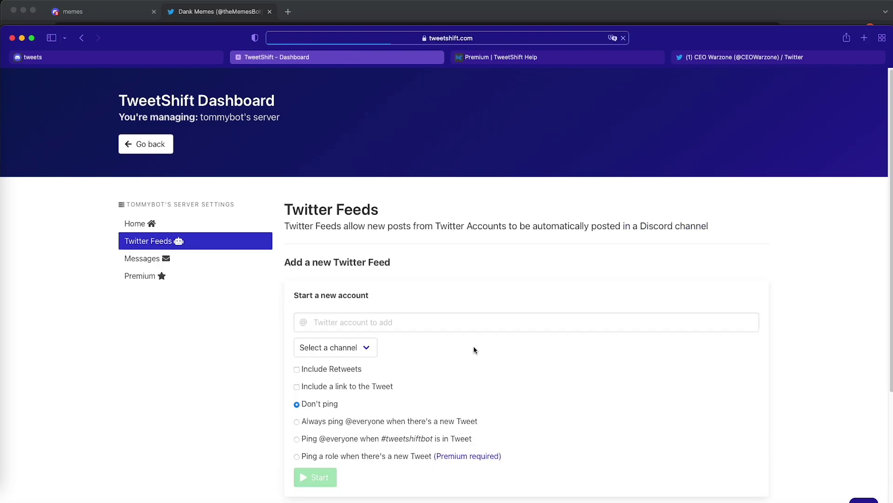
pyautogui.click(193, 258)
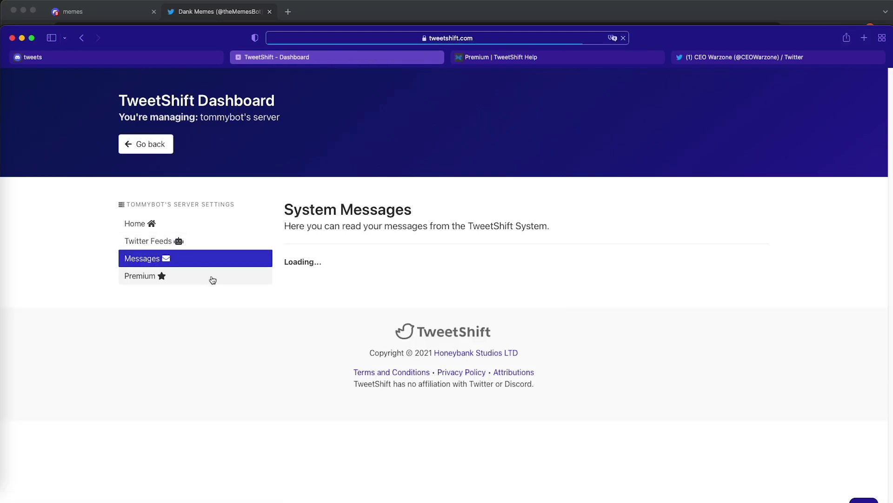
pyautogui.click(208, 245)
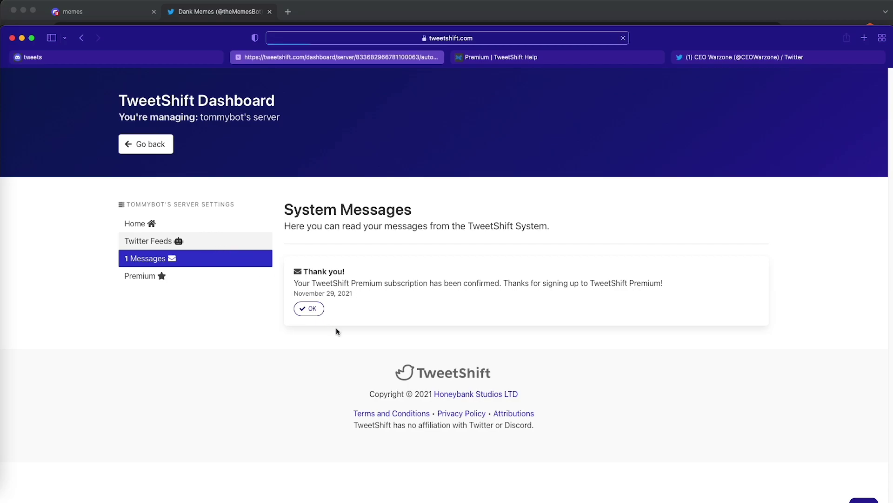
pyautogui.scroll(-4, 280, 409)
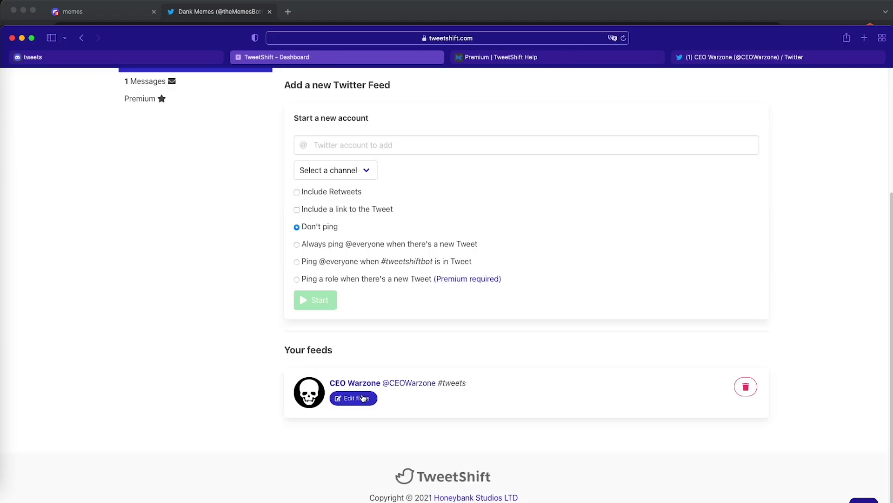
pyautogui.click(365, 398)
pyautogui.click(316, 353)
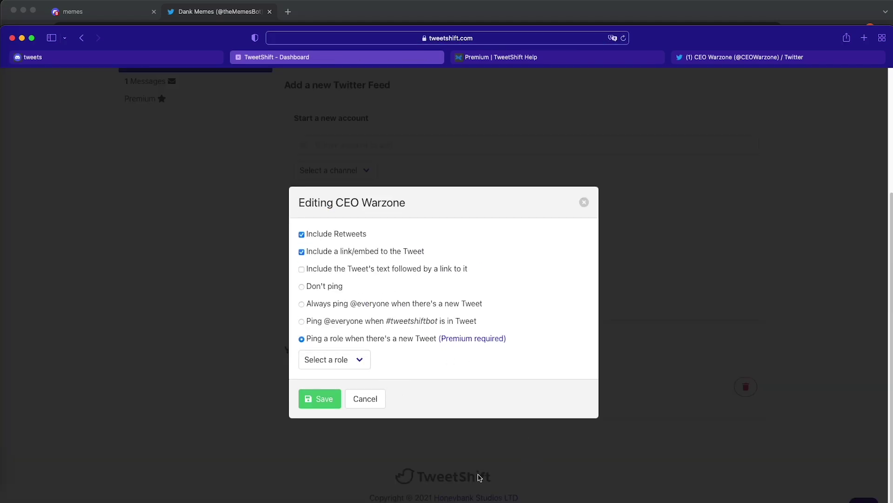
pyautogui.click(362, 367)
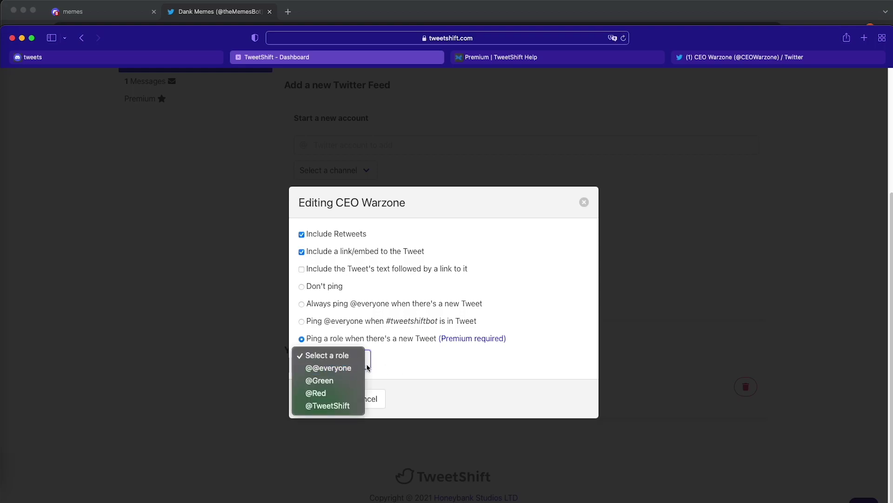
pyautogui.click(348, 386)
pyautogui.click(312, 400)
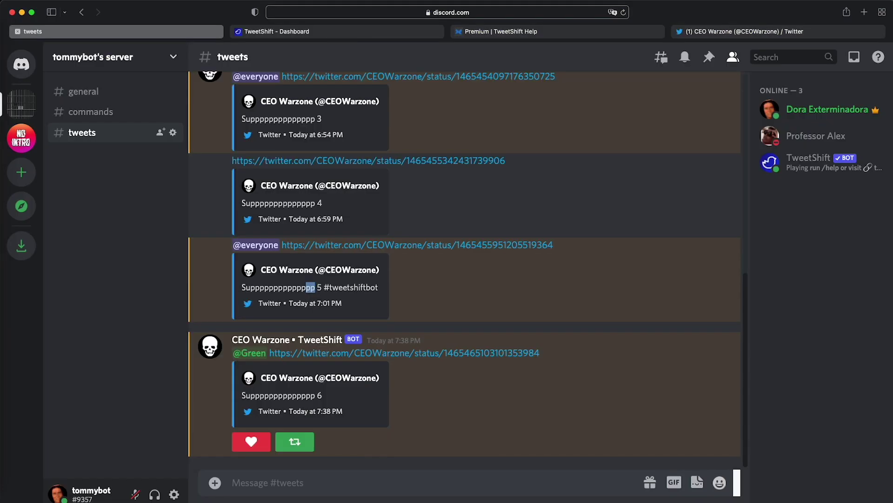
pyautogui.tripleClick(282, 395)
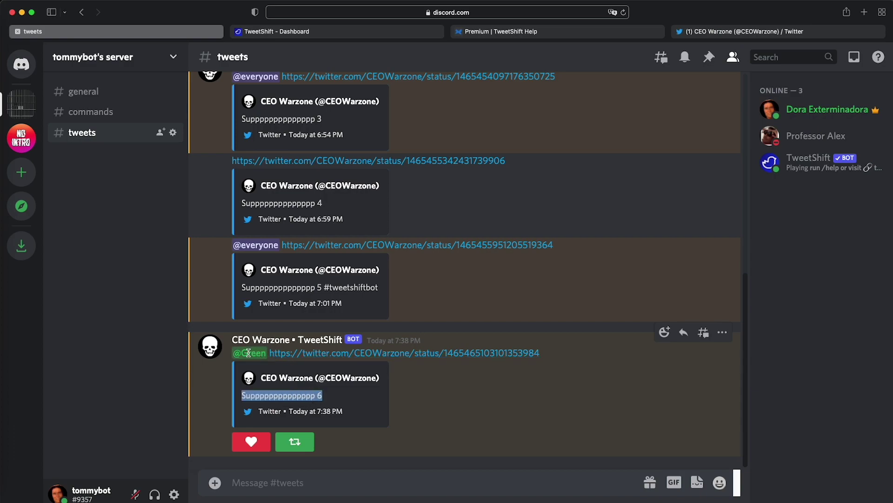
pyautogui.click(821, 108)
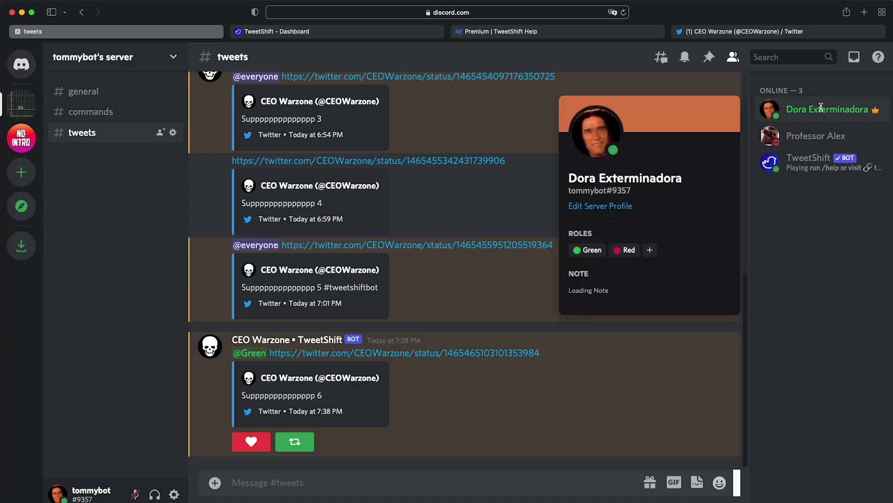
pyautogui.click(793, 257)
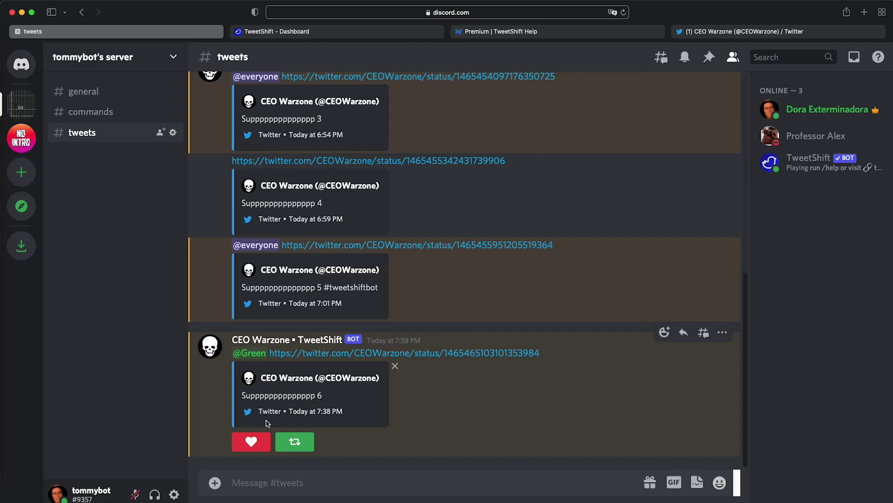
pyautogui.click(265, 441)
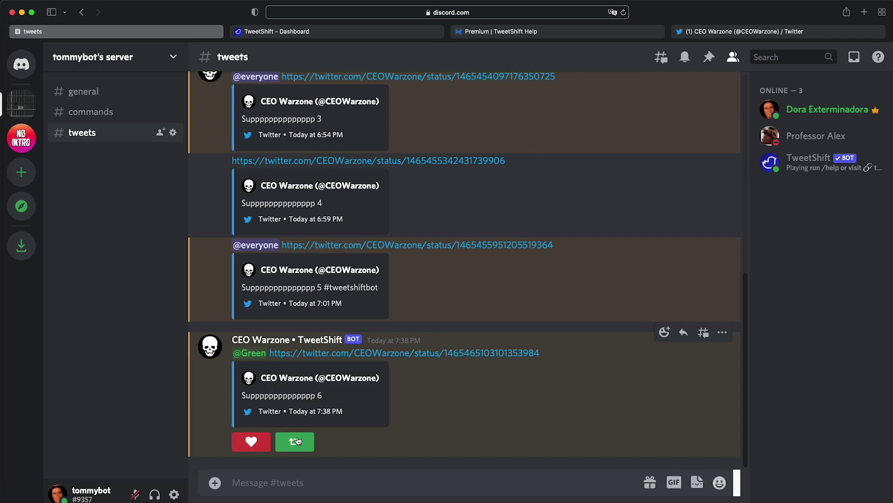
pyautogui.click(268, 443)
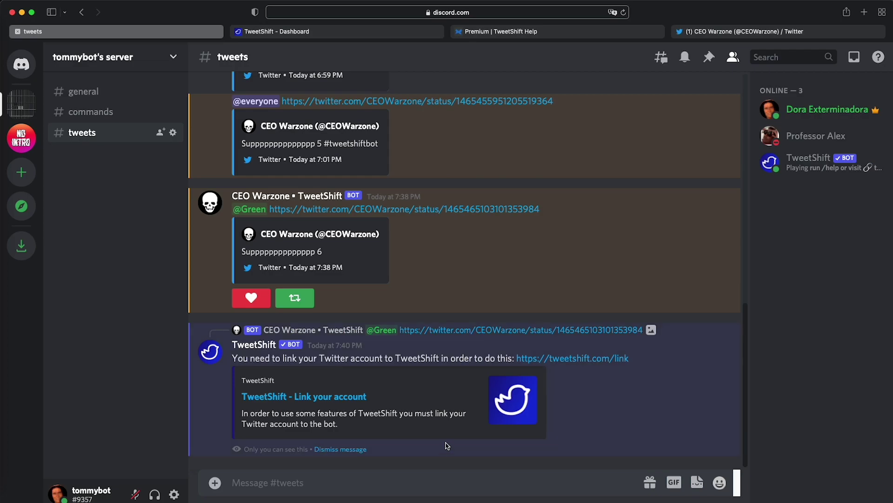
# Link the account to TweetShift, authorizing it on both Discord and Twitter.
pyautogui.click(580, 359)
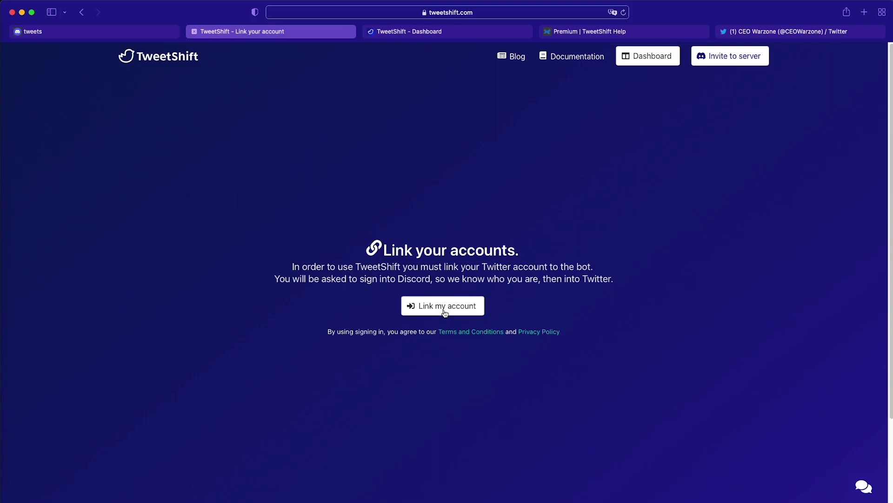
pyautogui.click(446, 307)
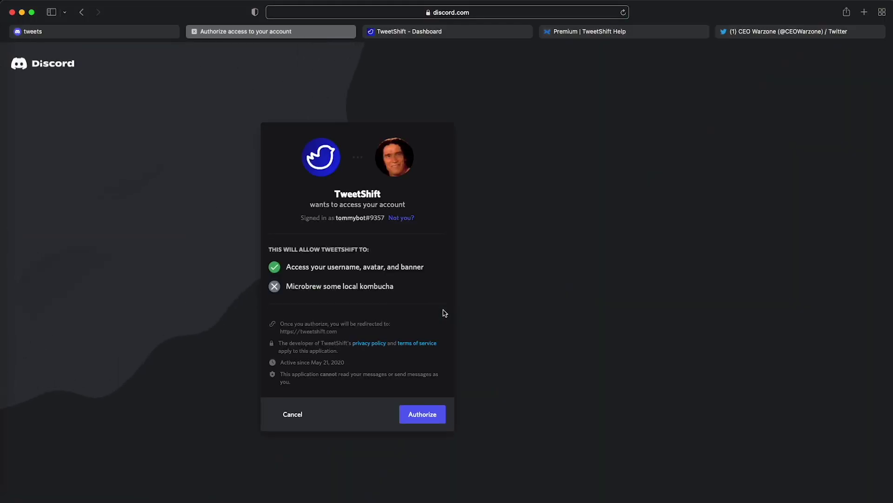
pyautogui.click(427, 413)
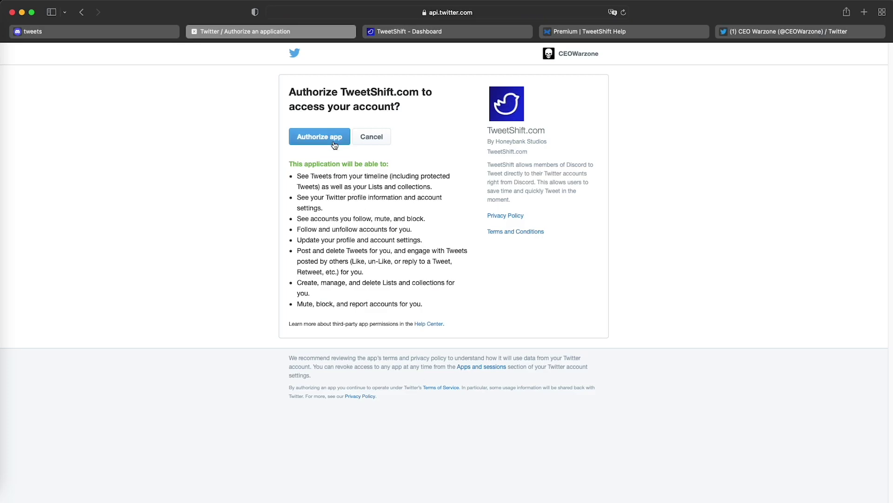
pyautogui.click(333, 139)
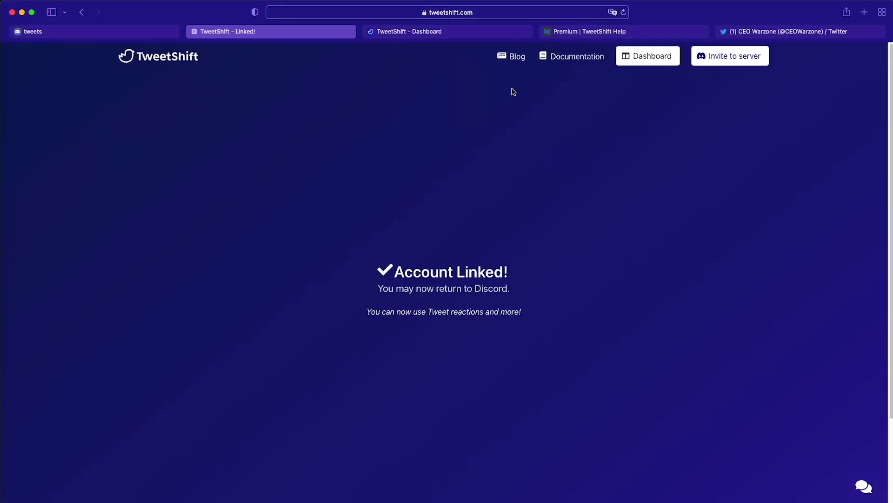
# Like tweet 6 with the heart reaction and confirm Twitter shows 1 Like.
pyautogui.click(145, 31)
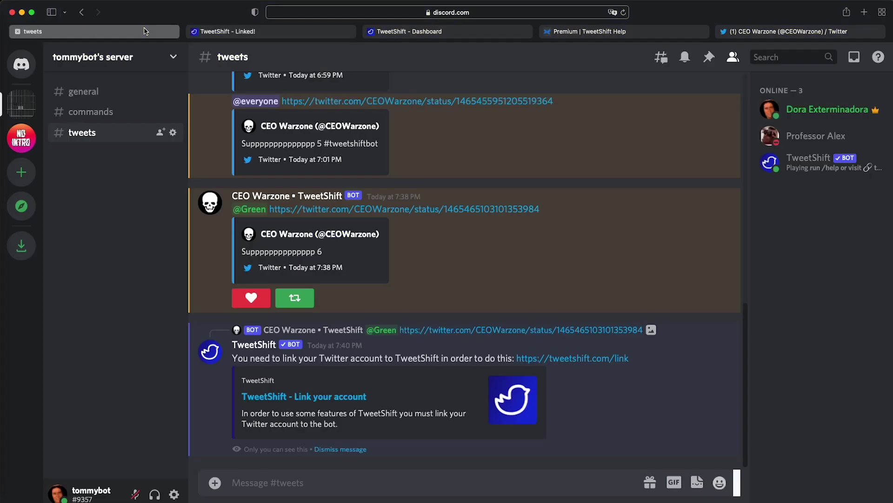
pyautogui.click(349, 449)
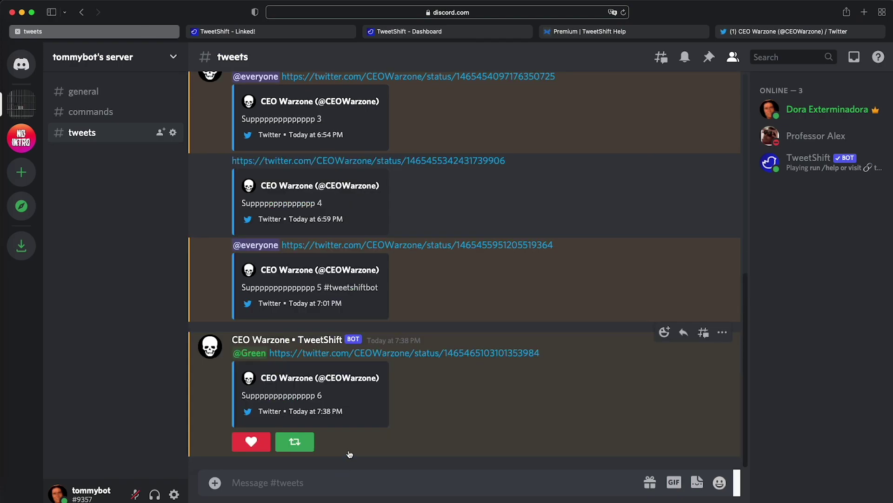
pyautogui.click(247, 447)
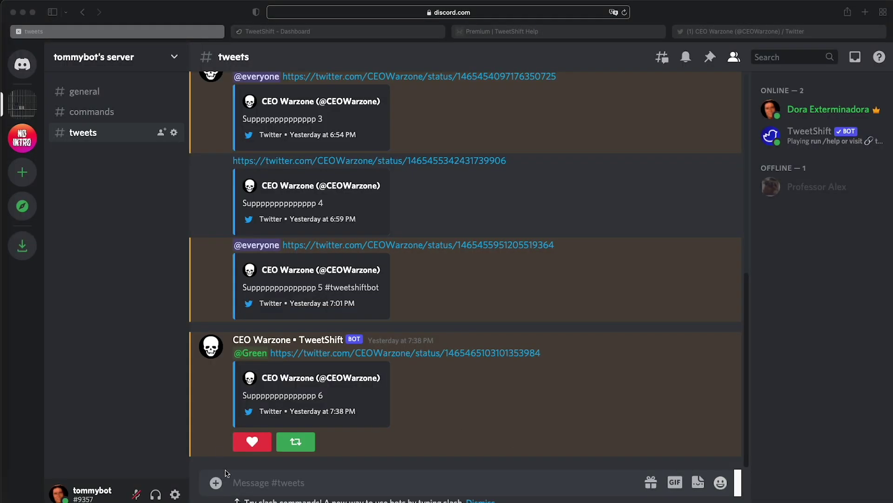
pyautogui.click(252, 442)
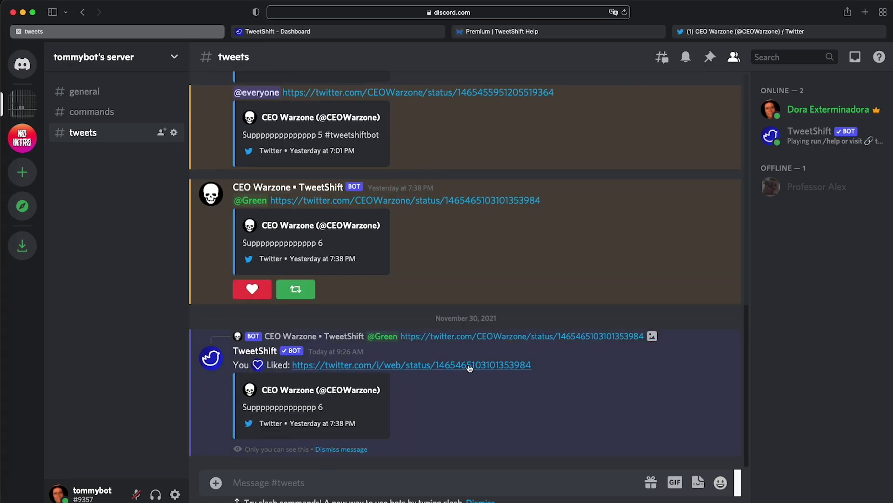
pyautogui.click(406, 365)
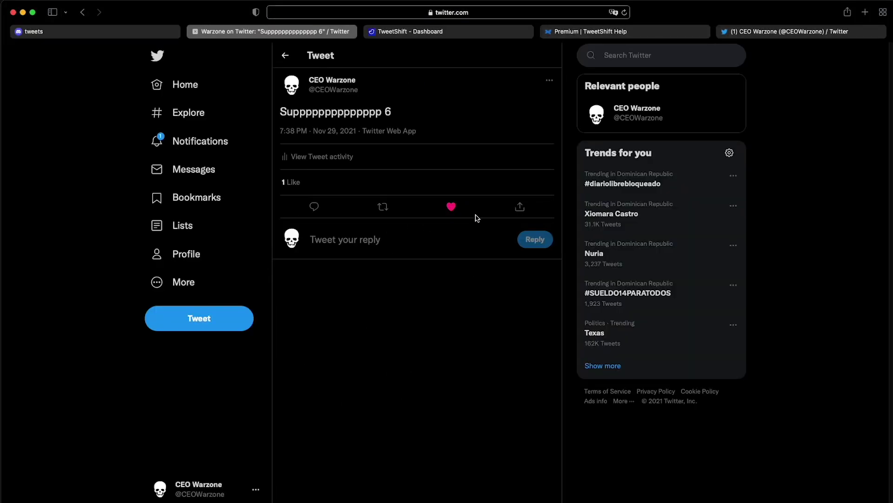
pyautogui.click(99, 31)
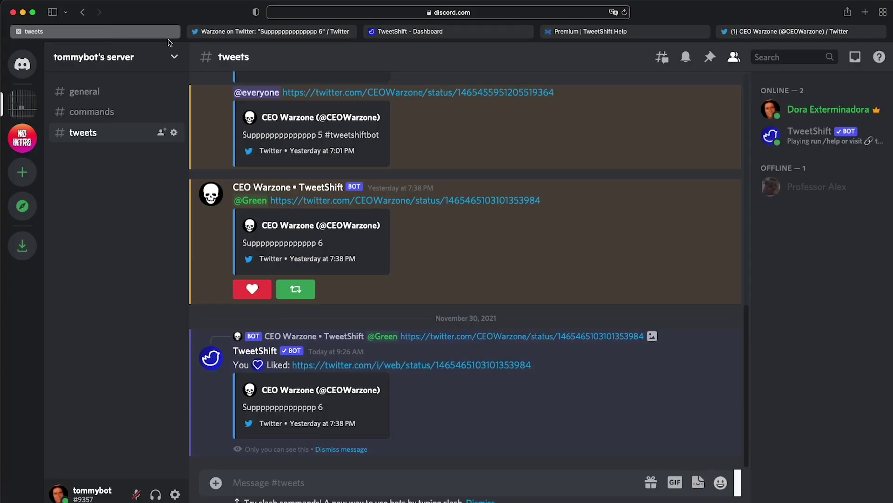
# Retweet tweet 6 from #tweets and check the retweet on Twitter before returning to Discord.
pyautogui.click(295, 31)
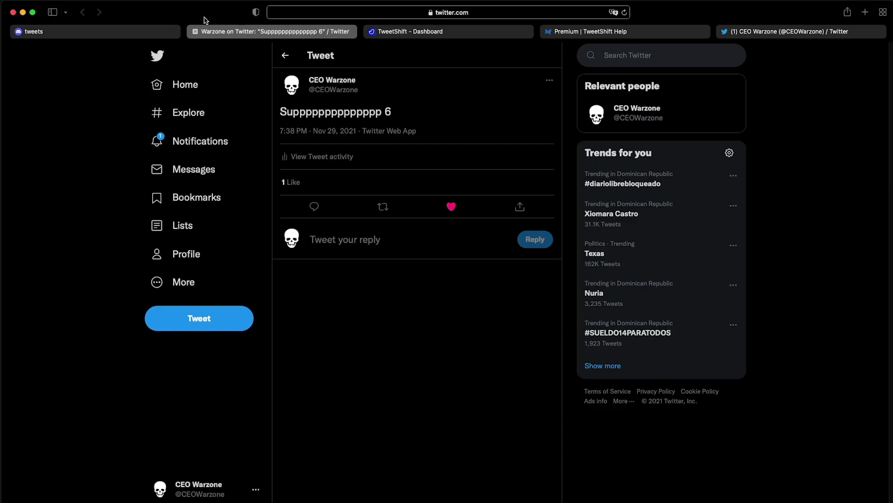
pyautogui.click(195, 31)
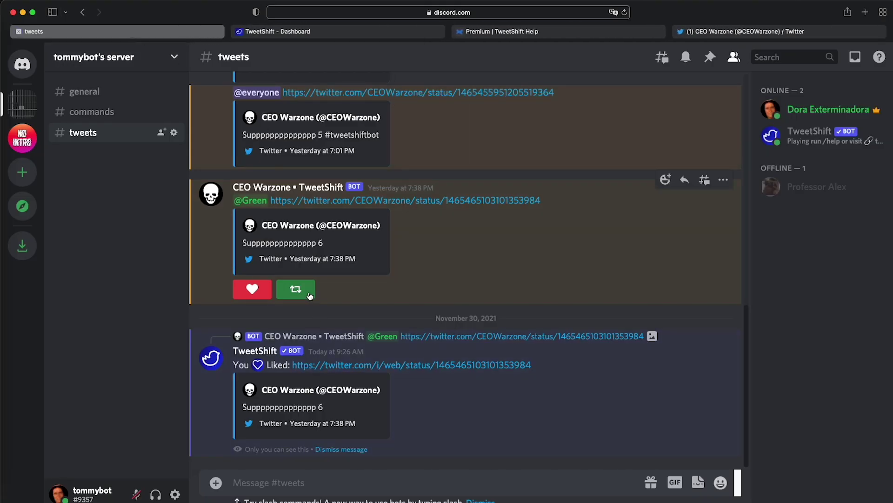
pyautogui.click(306, 292)
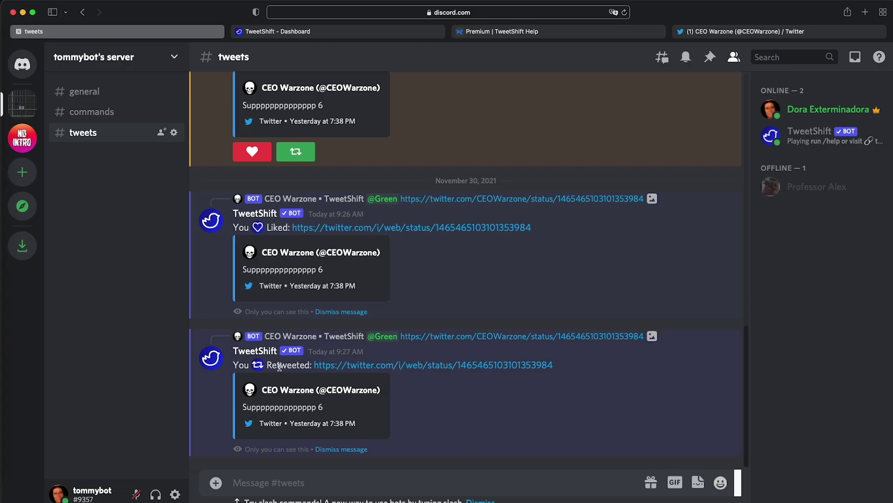
pyautogui.click(379, 364)
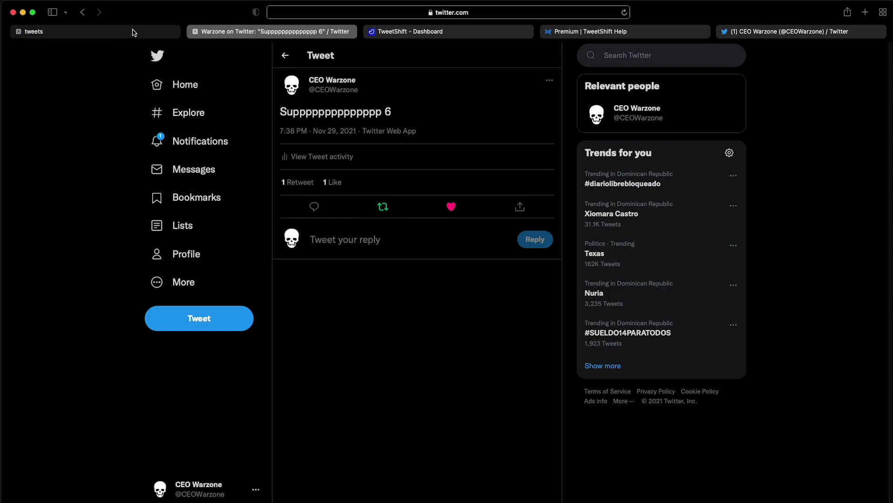
pyautogui.moveTo(134, 31)
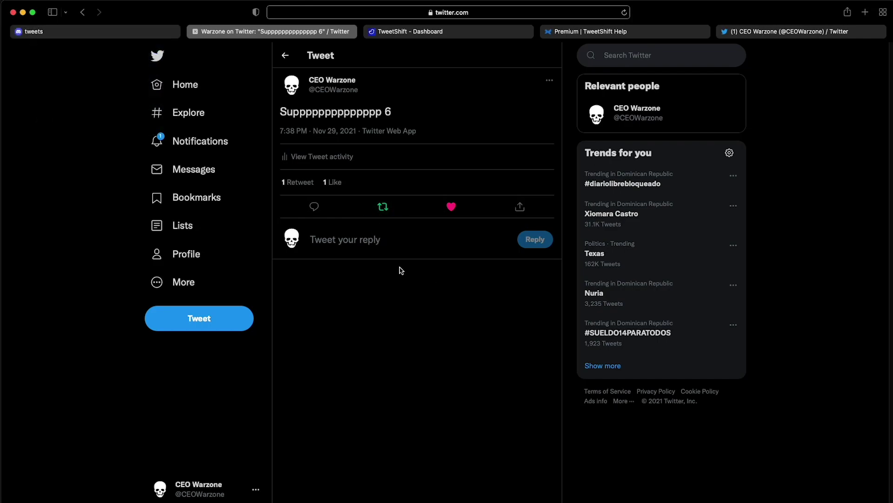
pyautogui.hotkey('ctrl', 'shift', 'Tab')
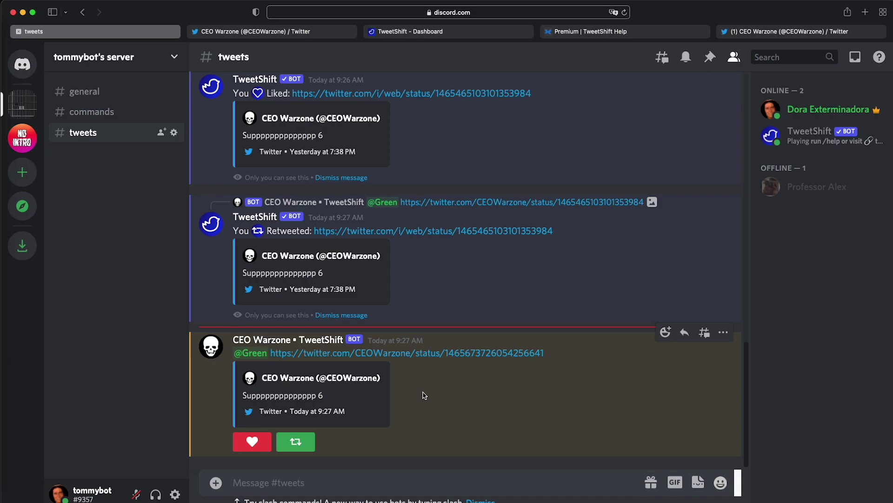
# Open the dashboard Home settings and leave Tweet Reactions set to Disabled.
pyautogui.click(460, 32)
pyautogui.scroll(5, 171, 192)
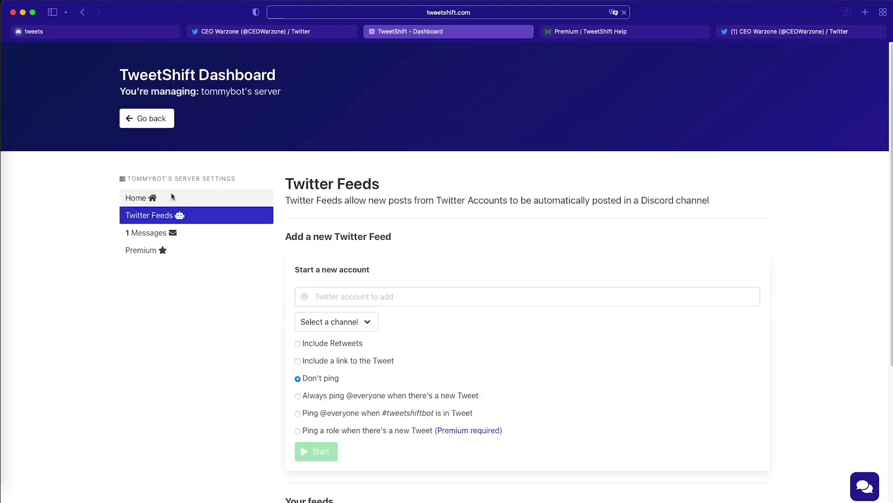
pyautogui.click(171, 192)
pyautogui.scroll(-6, 375, 249)
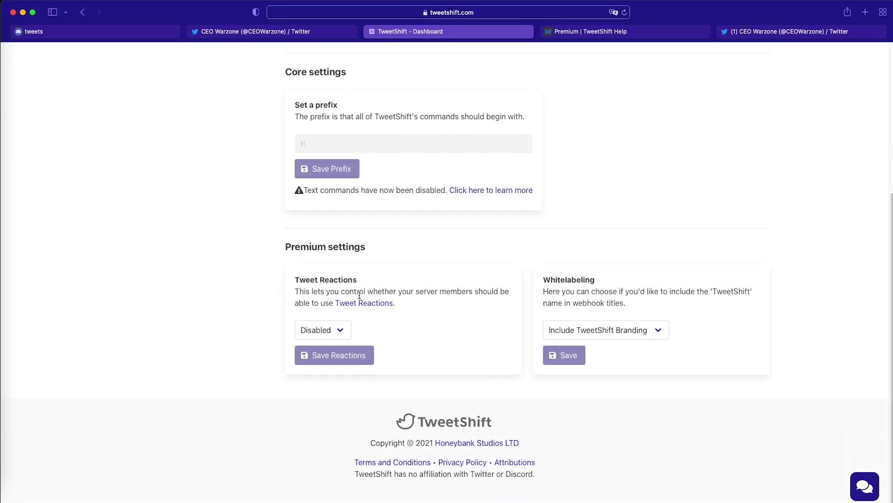
pyautogui.moveTo(305, 279); pyautogui.dragTo(339, 281)
pyautogui.click(86, 32)
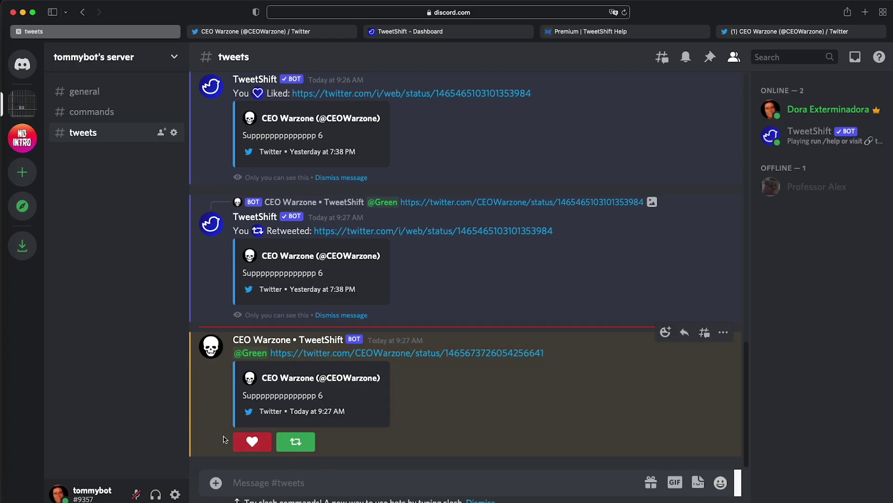
pyautogui.click(417, 33)
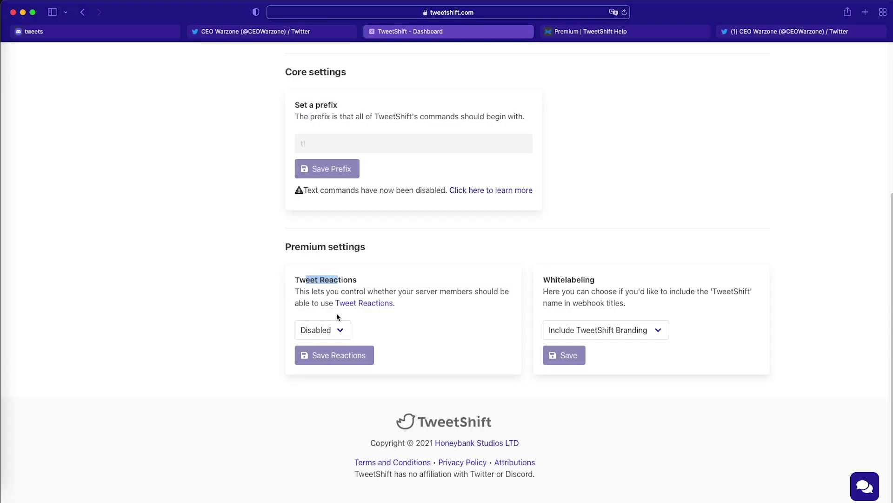
pyautogui.click(337, 330)
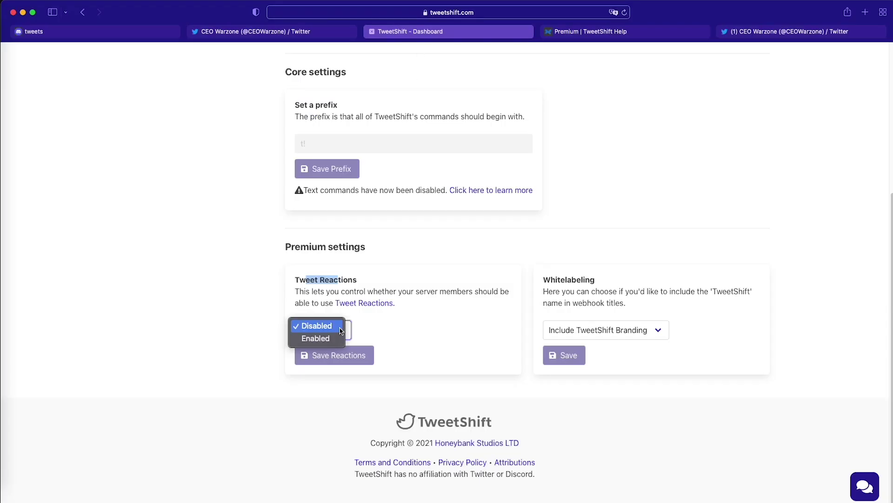
pyautogui.click(426, 340)
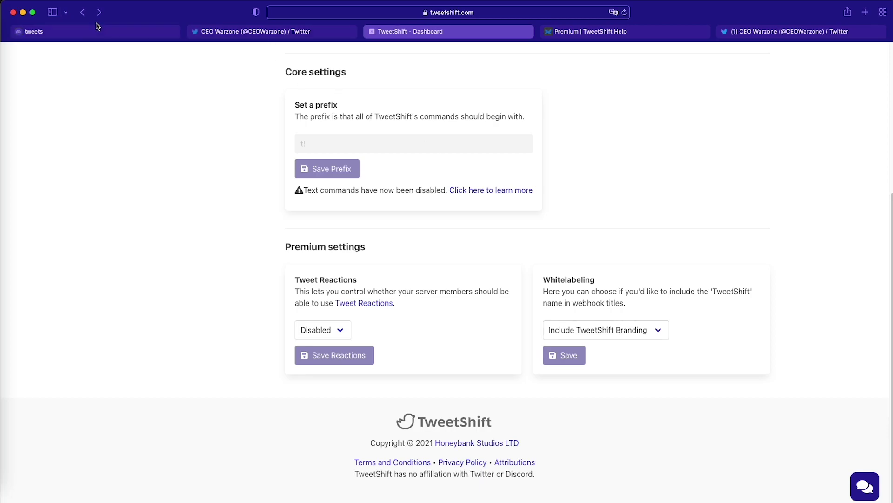
# Set Whitelabeling to Exclude TweetShift Branding and save it.
pyautogui.click(113, 36)
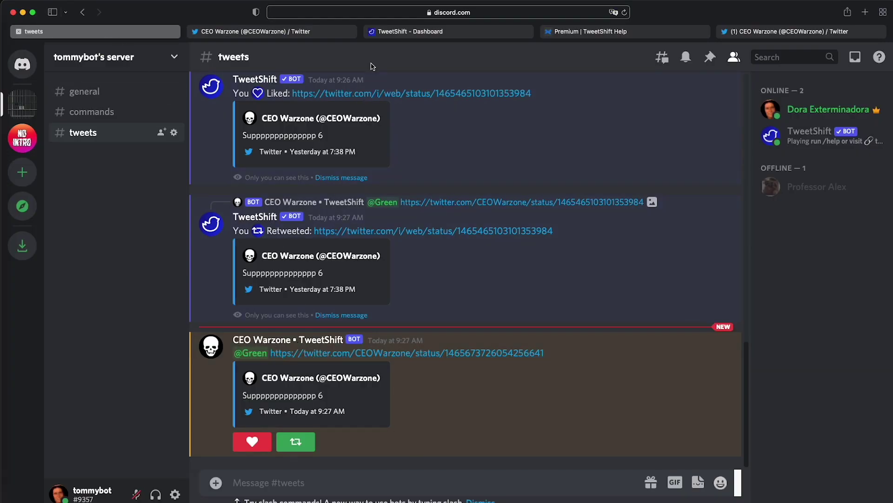
pyautogui.click(372, 31)
pyautogui.click(605, 329)
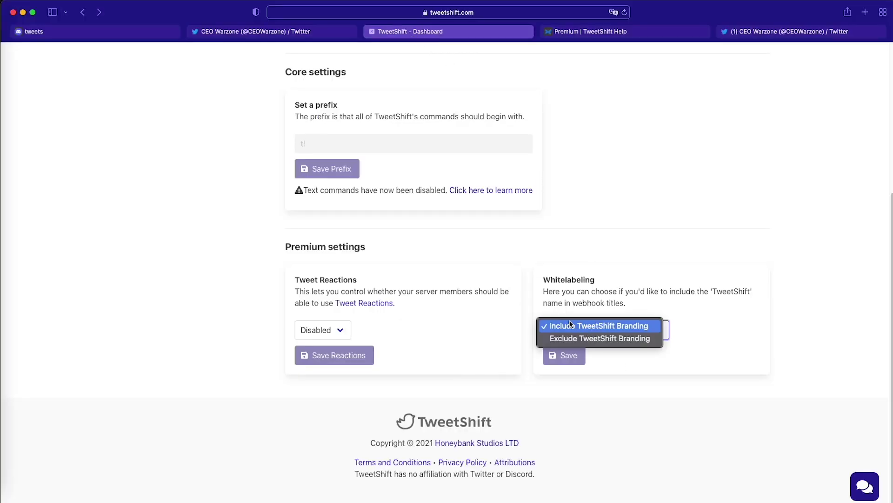
pyautogui.click(622, 338)
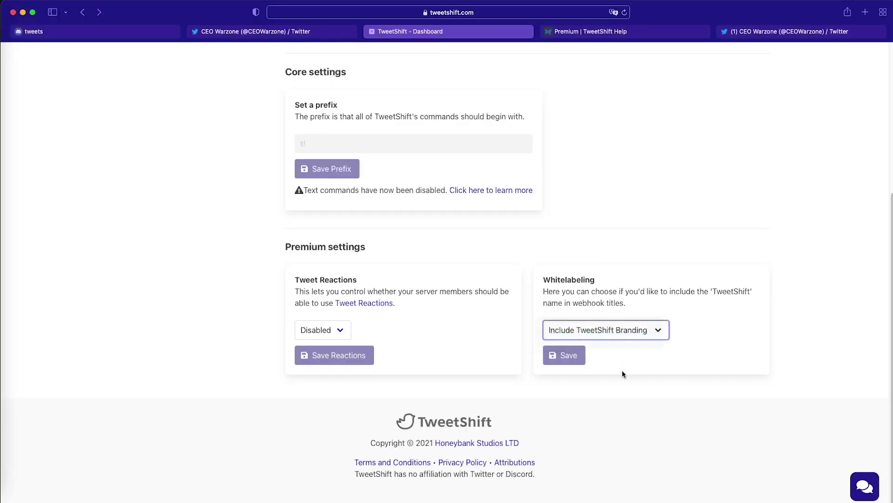
pyautogui.click(571, 355)
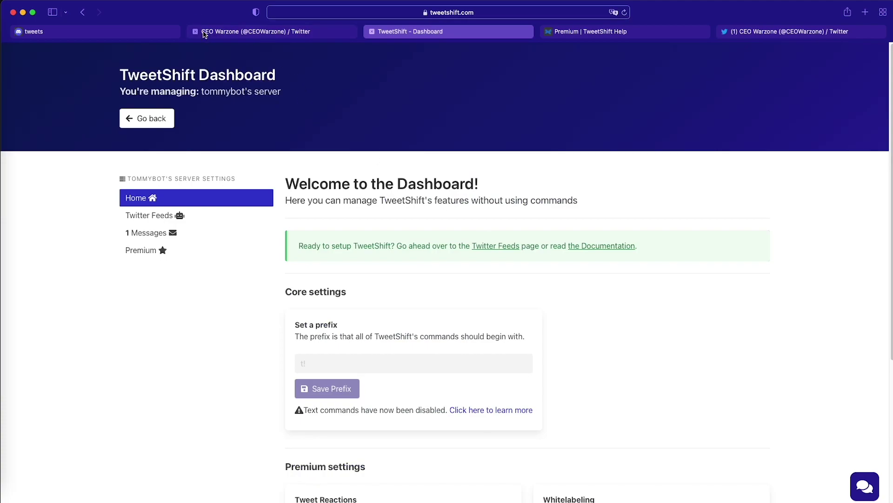
# Retweet a tweet from the CEO Warzone Twitter profile.
pyautogui.moveTo(205, 34)
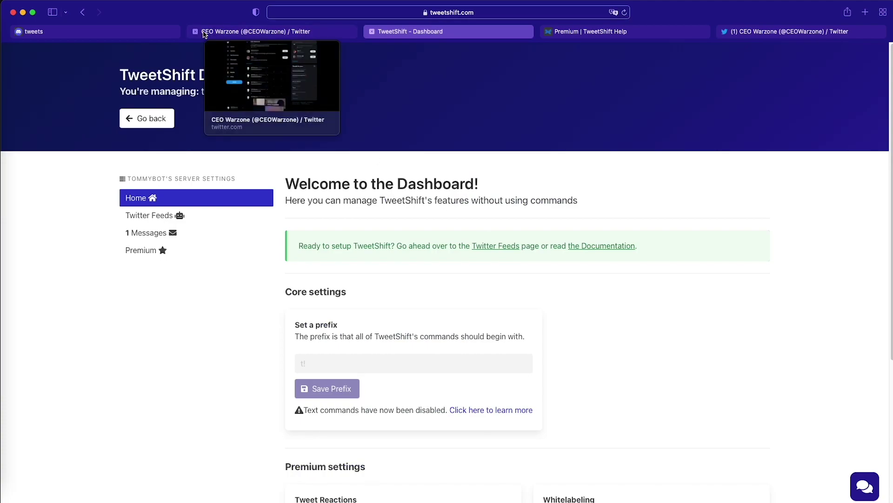
pyautogui.click(281, 34)
pyautogui.click(362, 250)
pyautogui.click(362, 256)
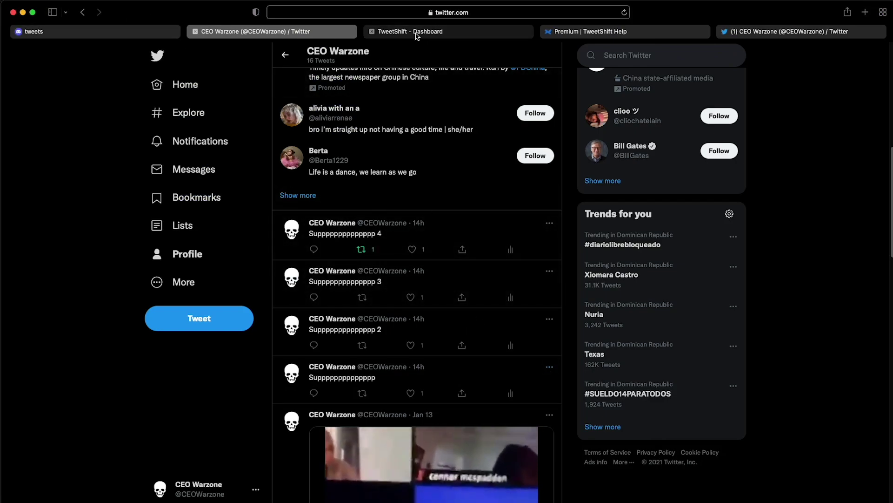
# Delete the CEO Warzone feed under Twitter Feeds, then return to Discord #tweets.
pyautogui.moveTo(417, 36)
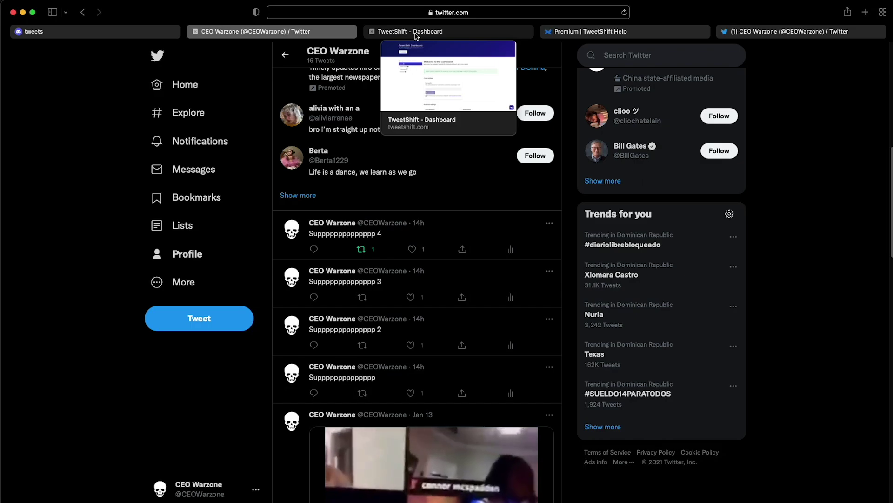
pyautogui.click(417, 32)
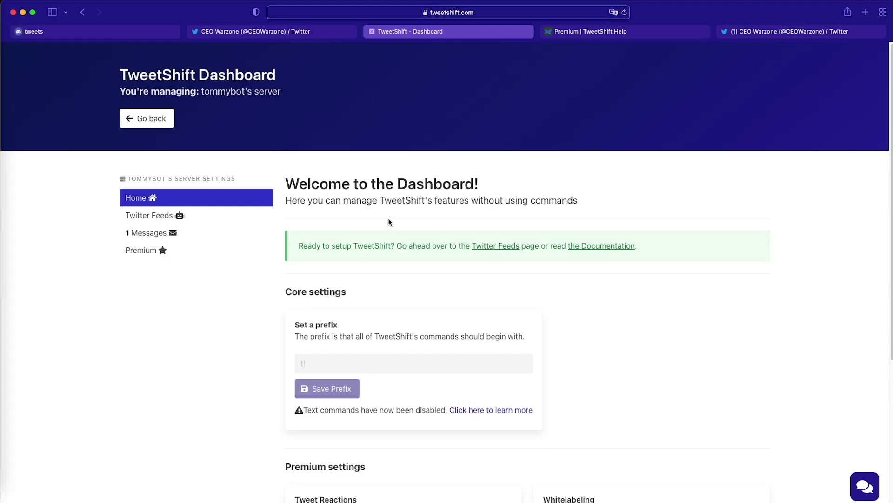
pyautogui.click(204, 216)
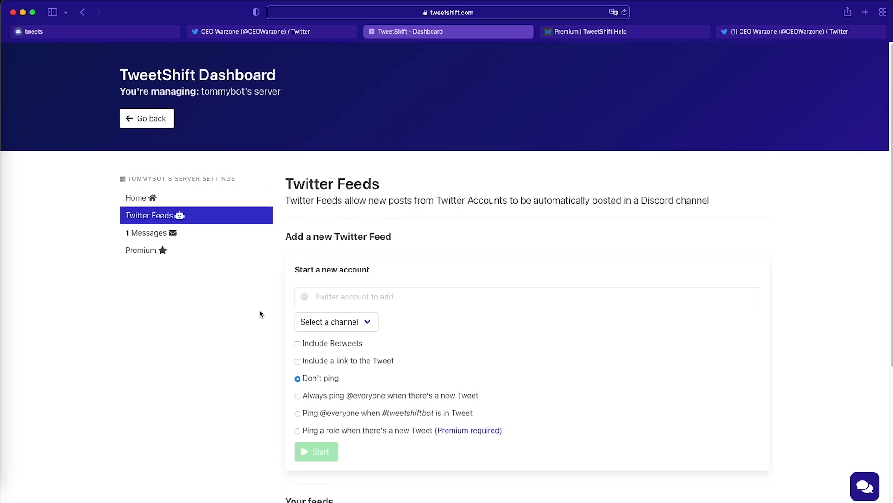
pyautogui.scroll(-5, 259, 313)
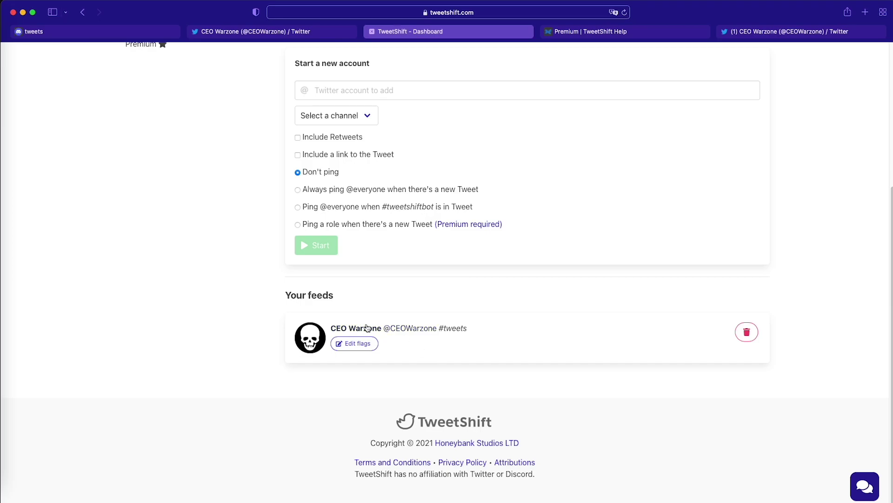
pyautogui.click(747, 332)
pyautogui.scroll(-5, 436, 282)
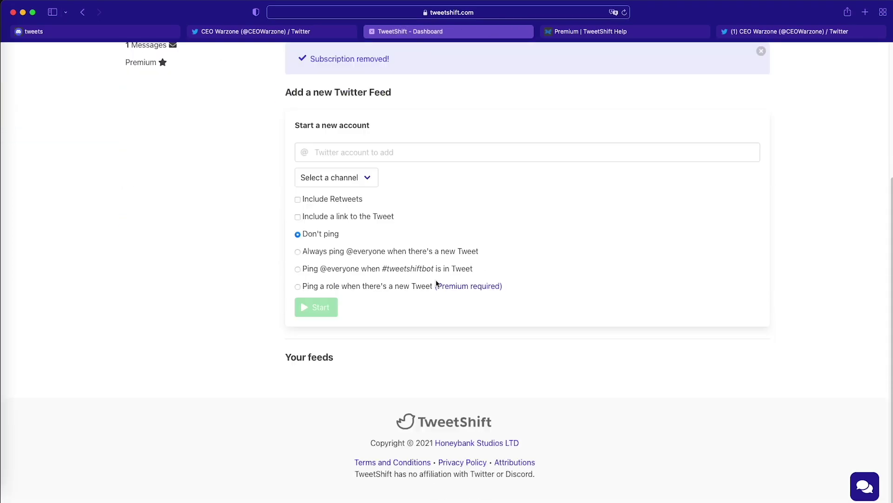
pyautogui.scroll(3, 436, 282)
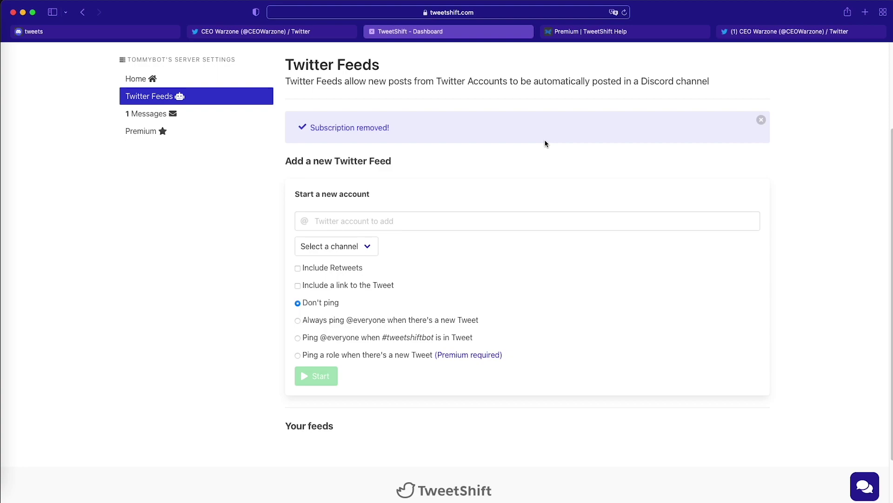
pyautogui.click(83, 31)
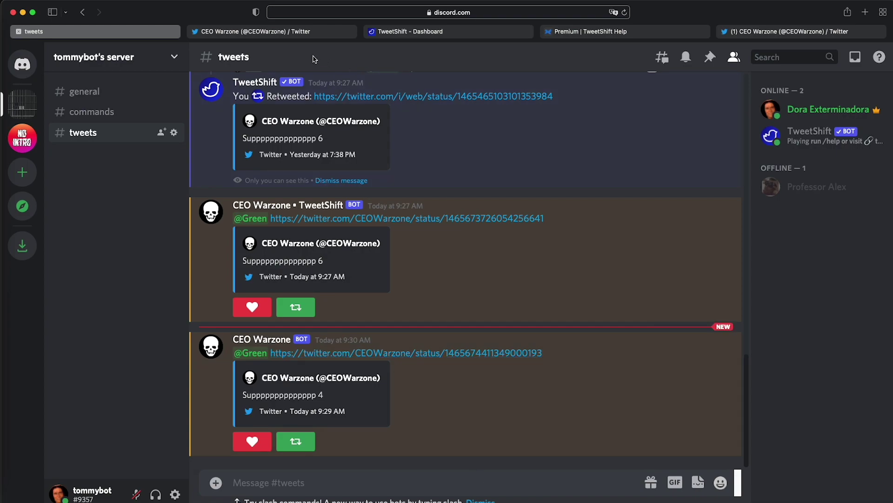
# Run /follow for thememesbot into #tweets with links True, retweets False and Don't ping anyone.
pyautogui.click(311, 33)
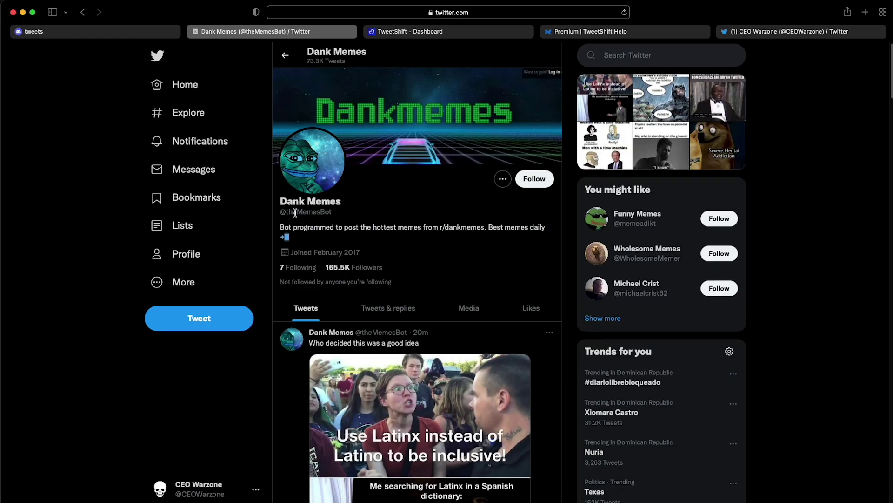
pyautogui.click(119, 34)
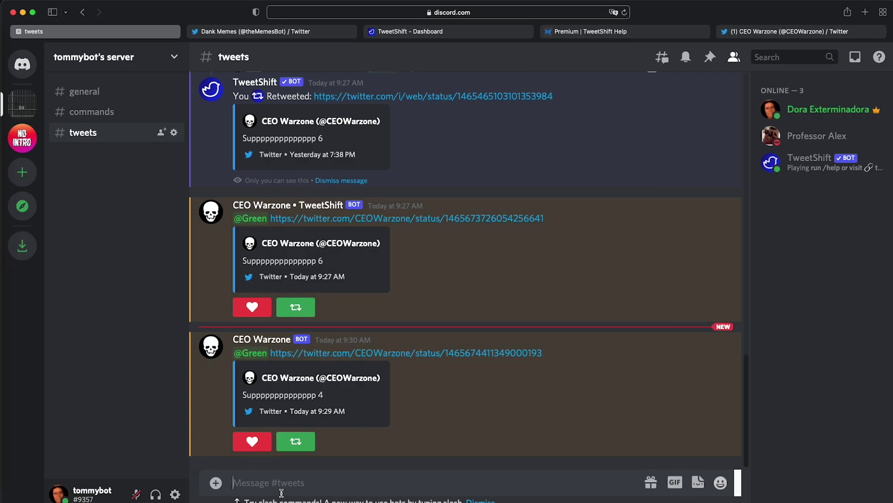
pyautogui.write('/')
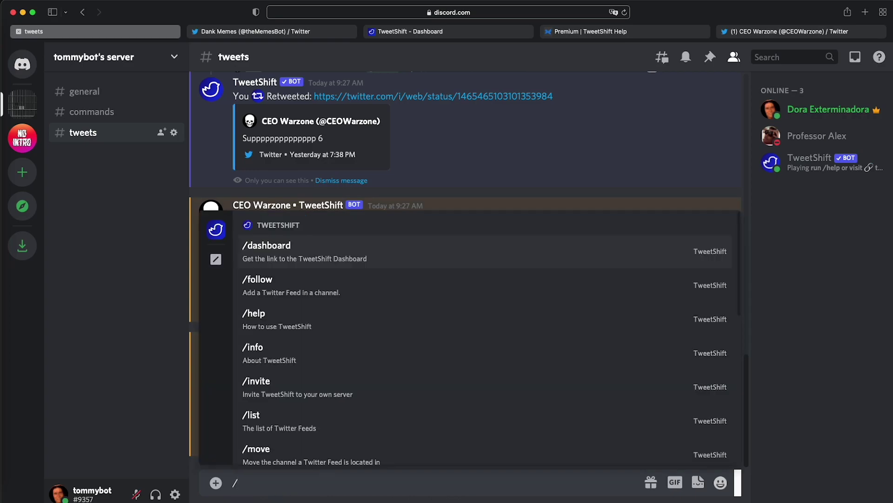
pyautogui.press('Down')
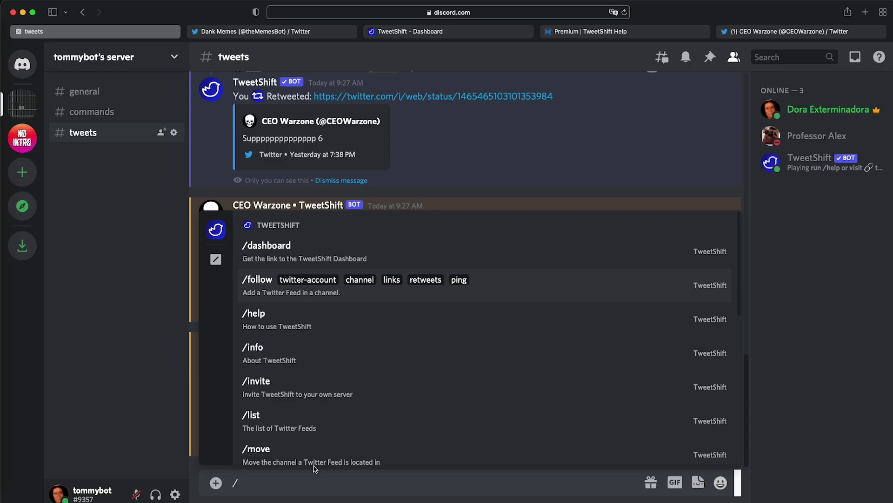
pyautogui.press('Tab')
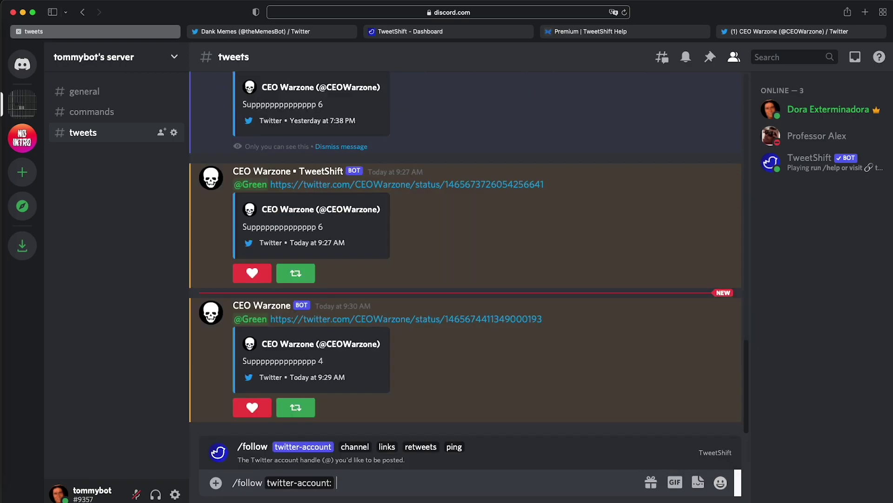
pyautogui.write('thememesbot')
pyautogui.press('Tab')
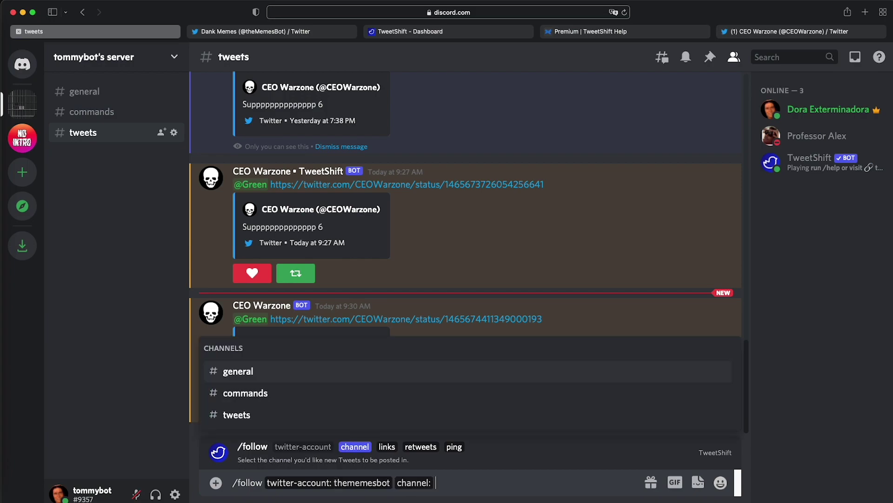
pyautogui.click(266, 417)
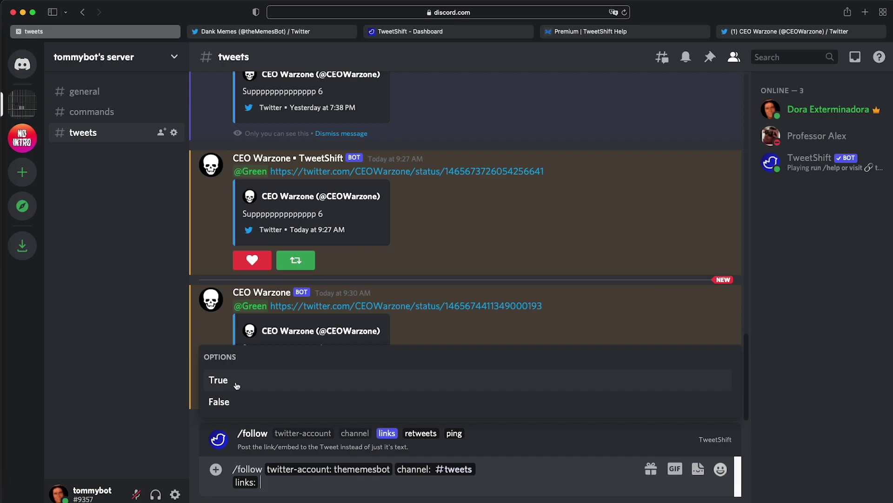
pyautogui.click(237, 385)
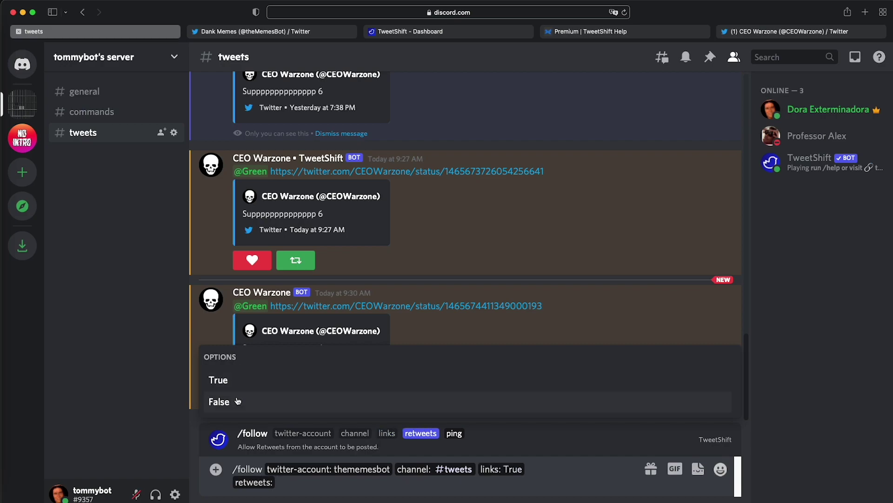
pyautogui.click(237, 401)
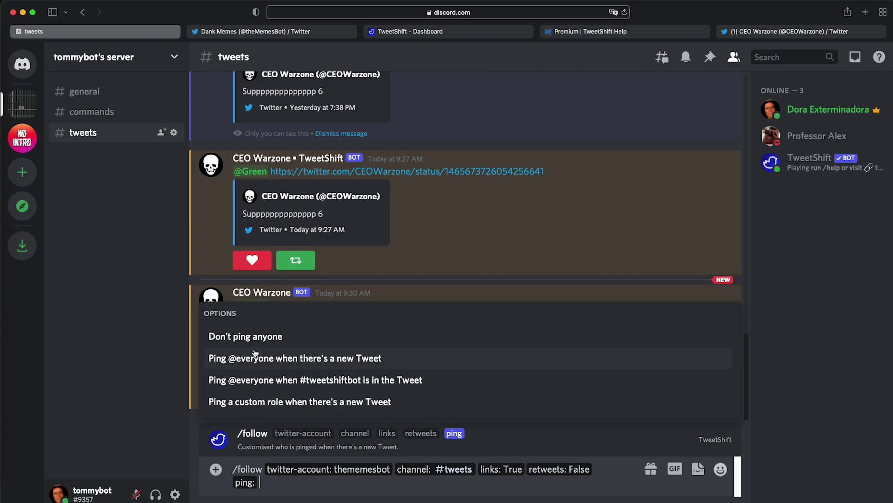
pyautogui.click(239, 338)
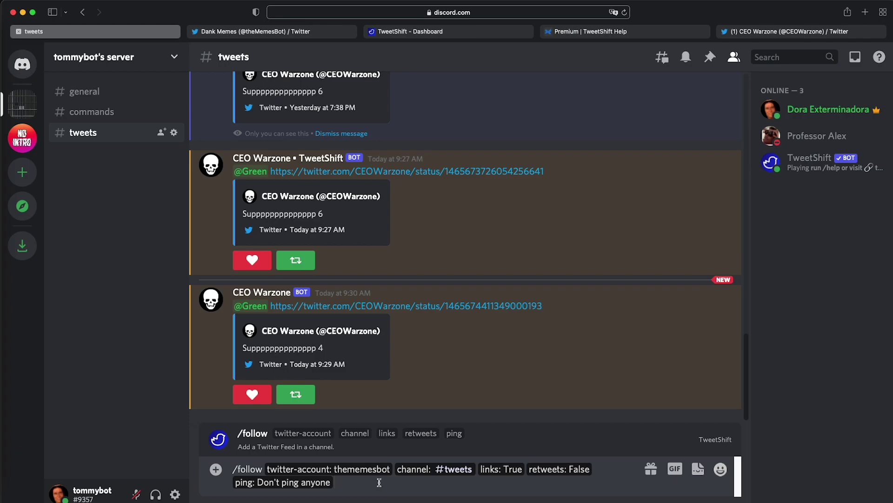
pyautogui.press('Return')
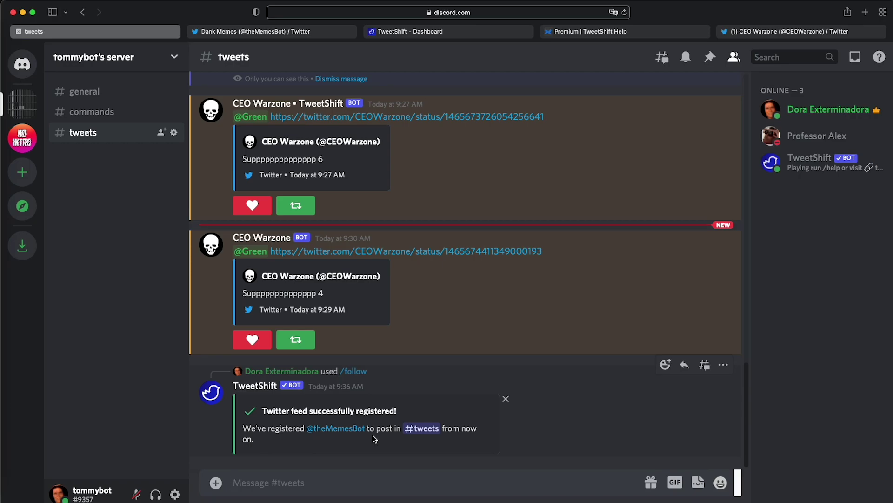
pyautogui.click(417, 31)
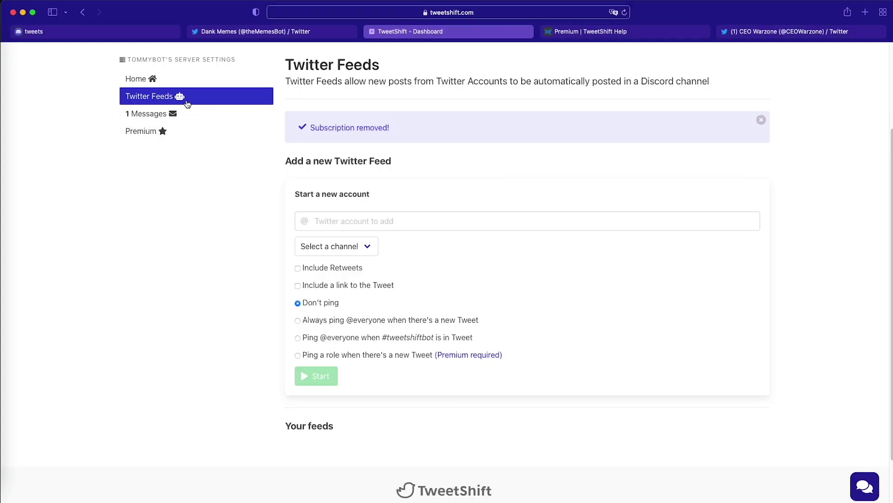
pyautogui.scroll(-3, 375, 324)
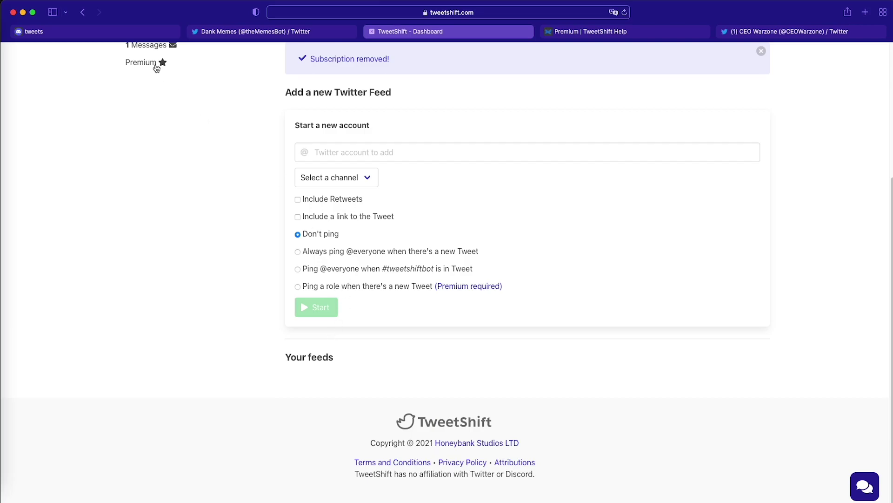
pyautogui.click(625, 12)
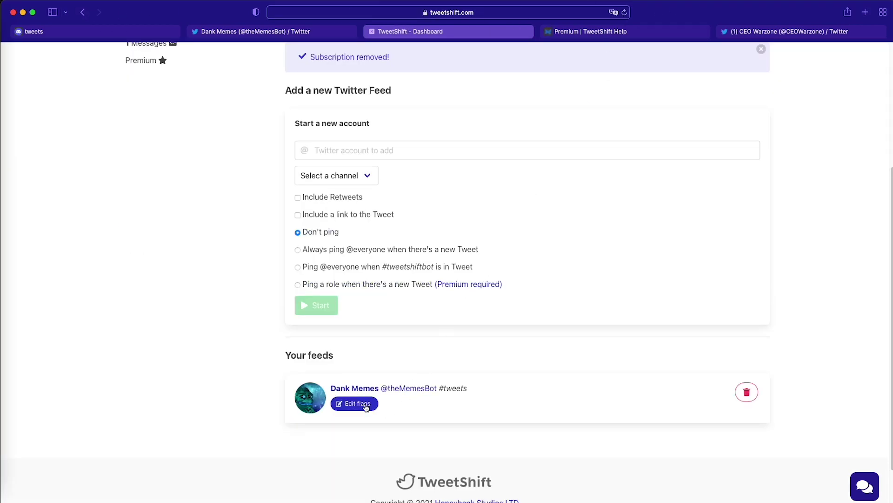
pyautogui.press('super+1')
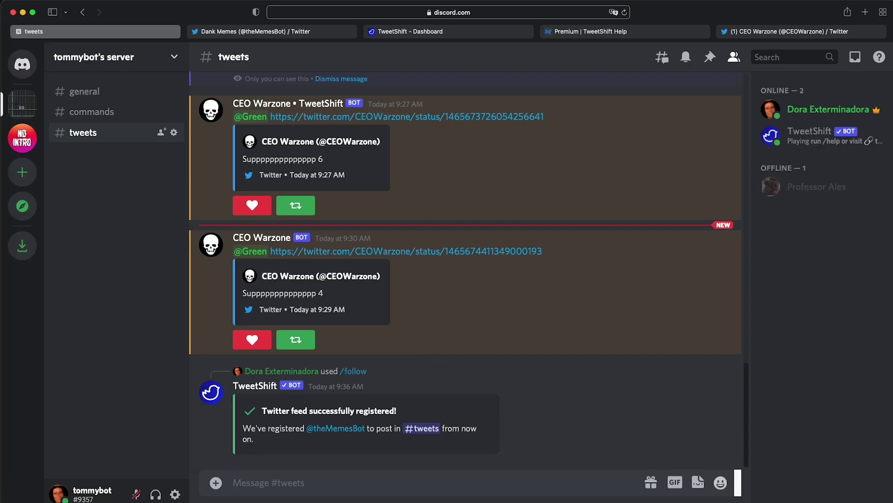
# Run /unfollow with twitter-account thememesbot.
pyautogui.write('/')
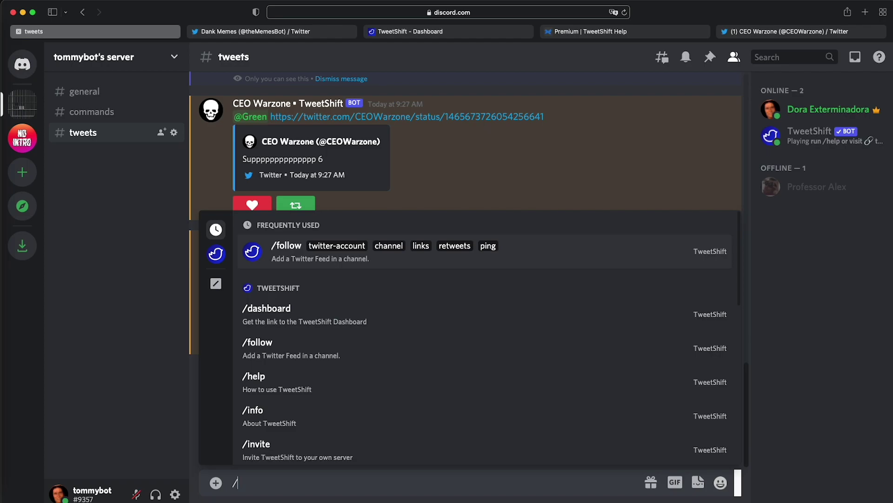
pyautogui.write('unf')
pyautogui.press('Return')
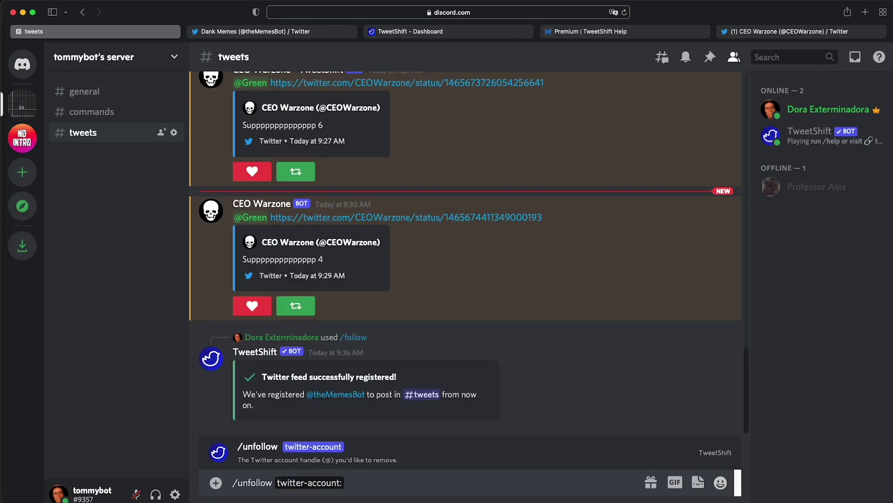
pyautogui.write('thememesbot')
pyautogui.press('Return')
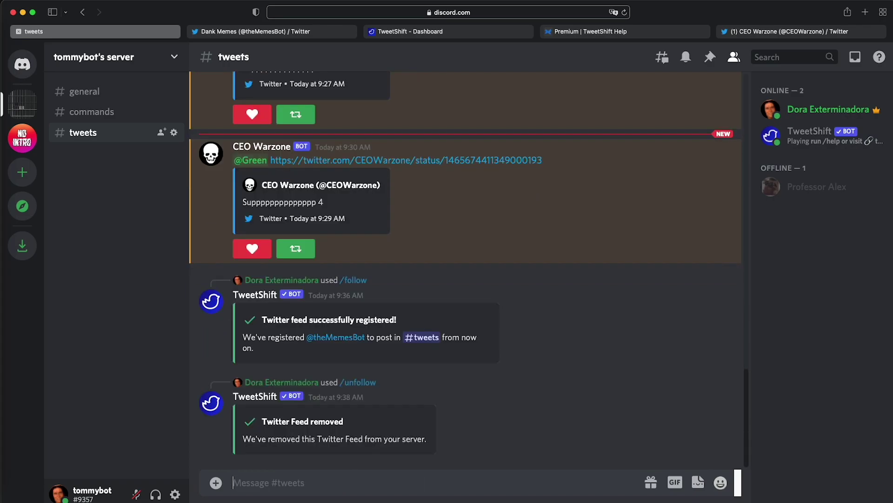
# Reload the TweetShift dashboard to confirm the feed is gone, then return to #tweets.
pyautogui.click(397, 33)
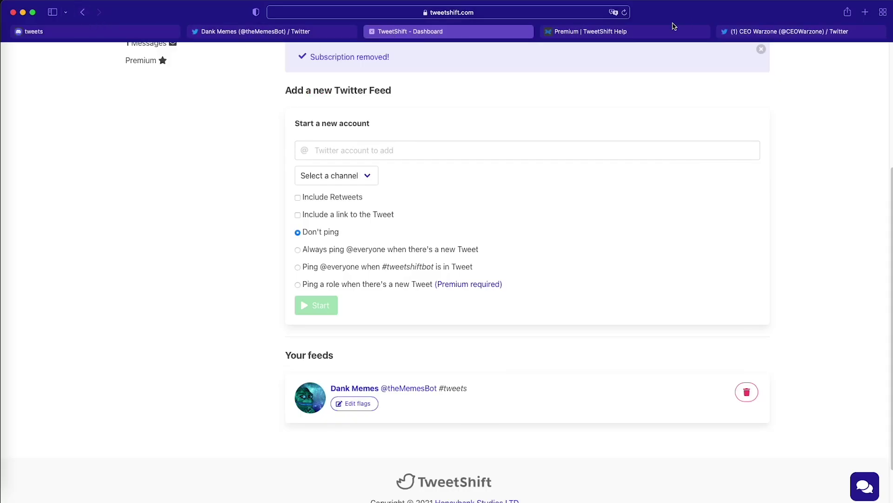
pyautogui.click(624, 13)
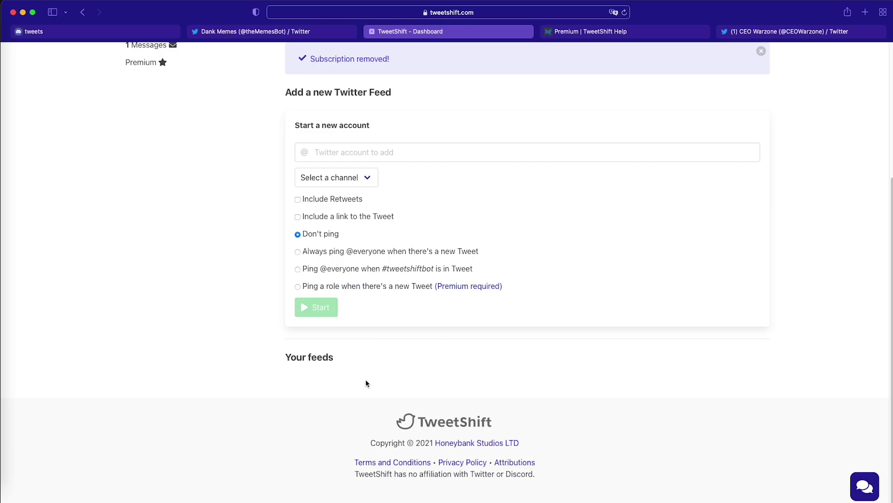
pyautogui.click(116, 33)
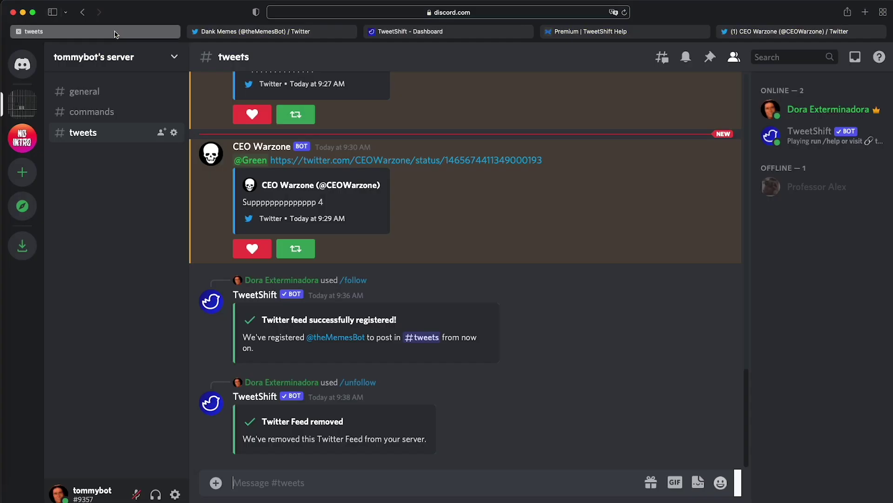